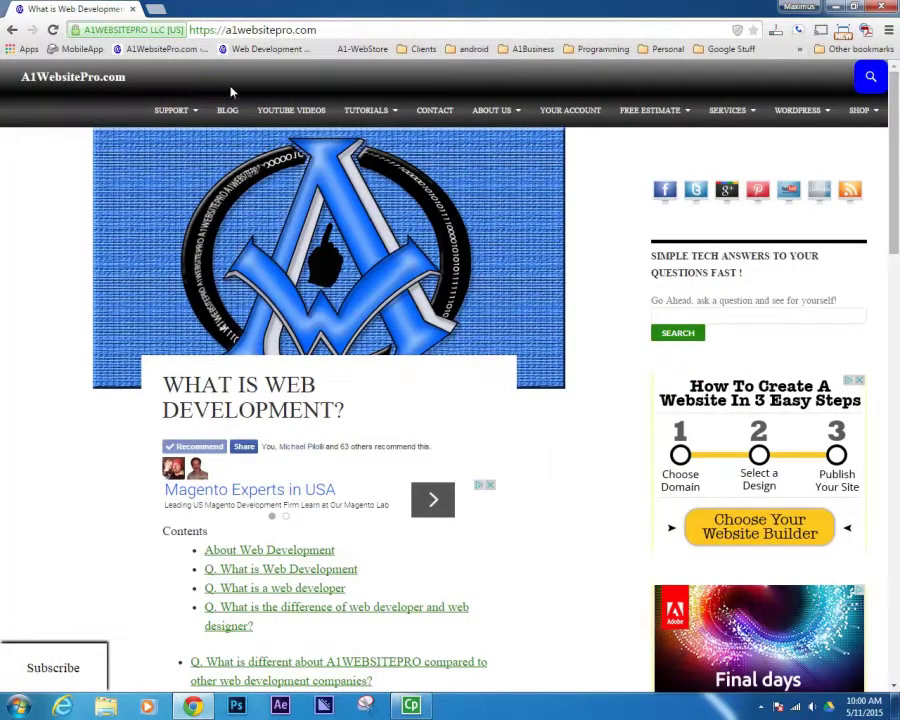
Step: Search the web for WAMP in a new browser tab and go to the download section of the WampServer site
{"action": "left_click", "coordinate": [160, 12]}
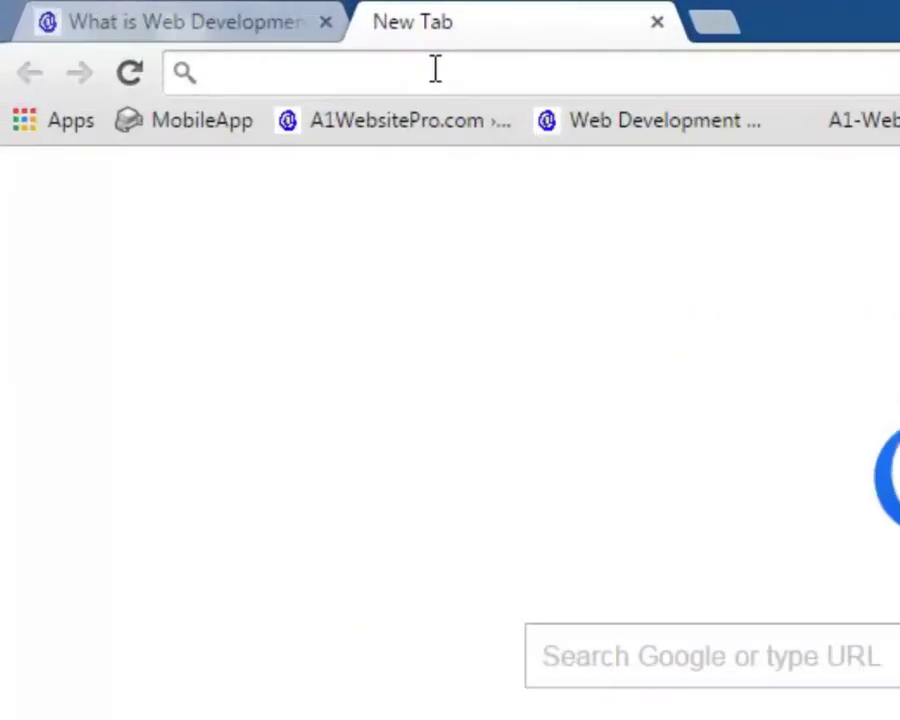
{"action": "type", "text": "WAMP"}
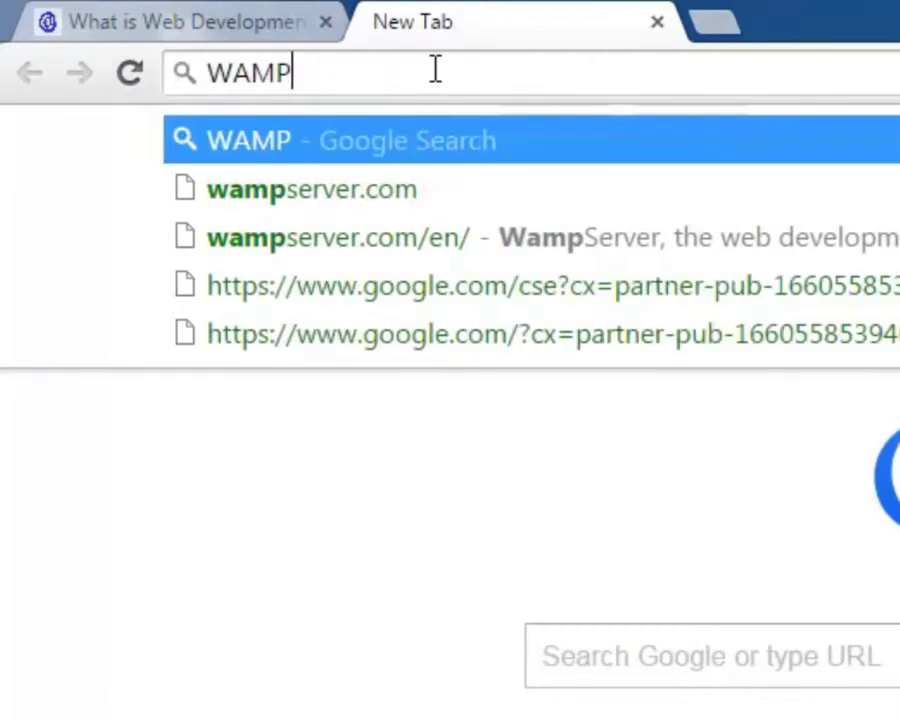
{"action": "key", "text": "Return"}
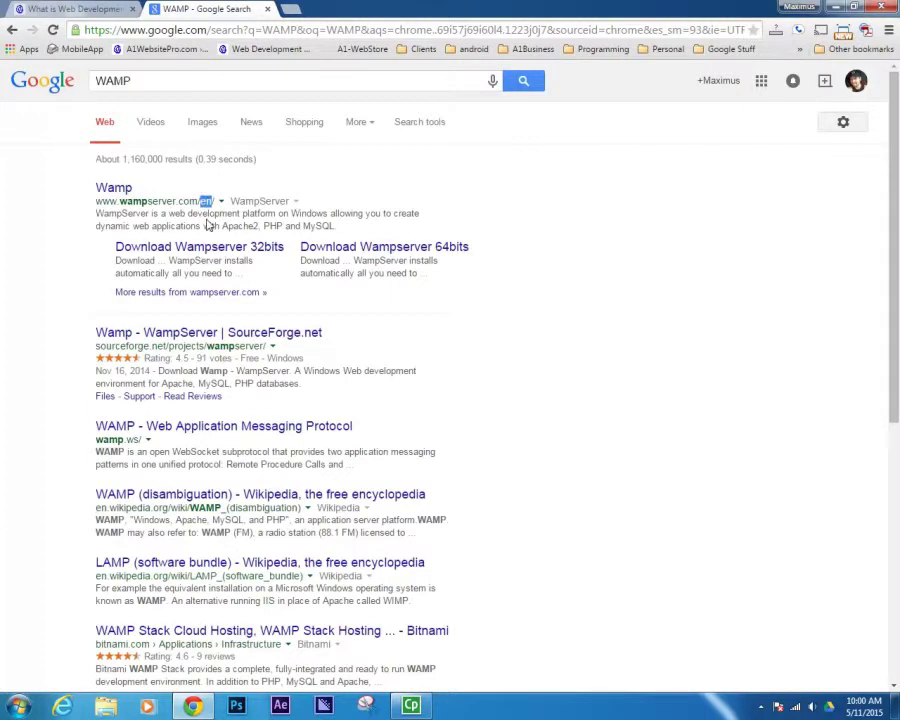
{"action": "left_click", "coordinate": [113, 190]}
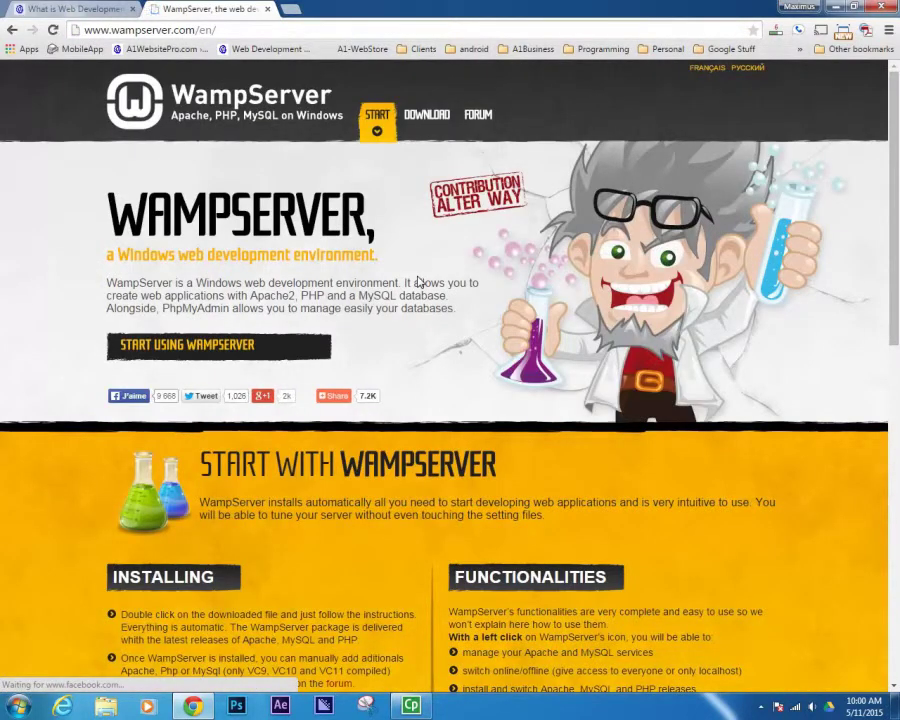
{"action": "scroll", "coordinate": [418, 282], "scroll_direction": "down", "scroll_amount": 5}
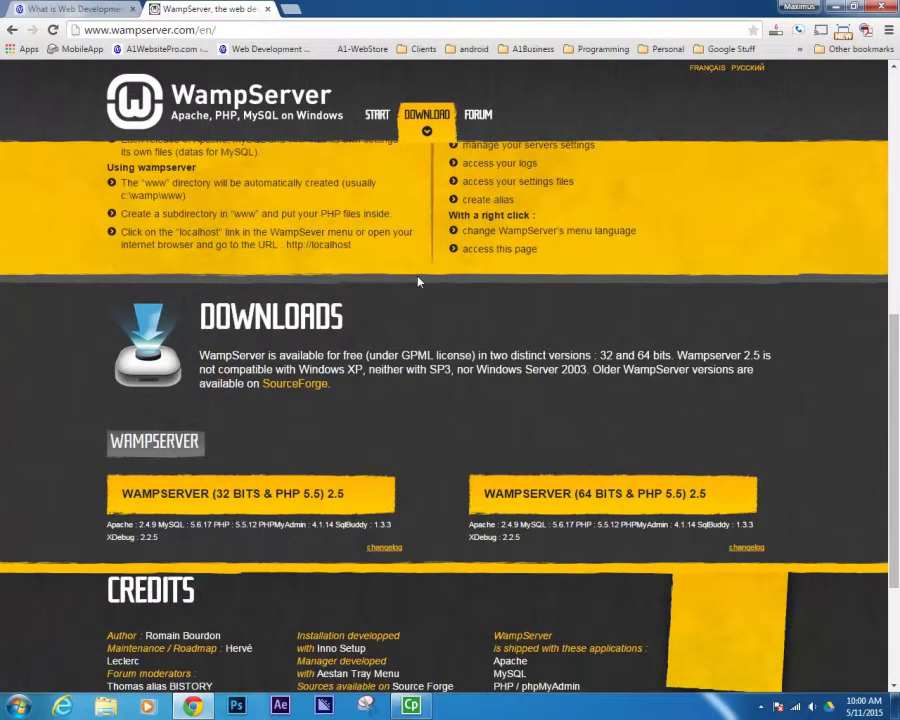
{"action": "left_click", "coordinate": [580, 503]}
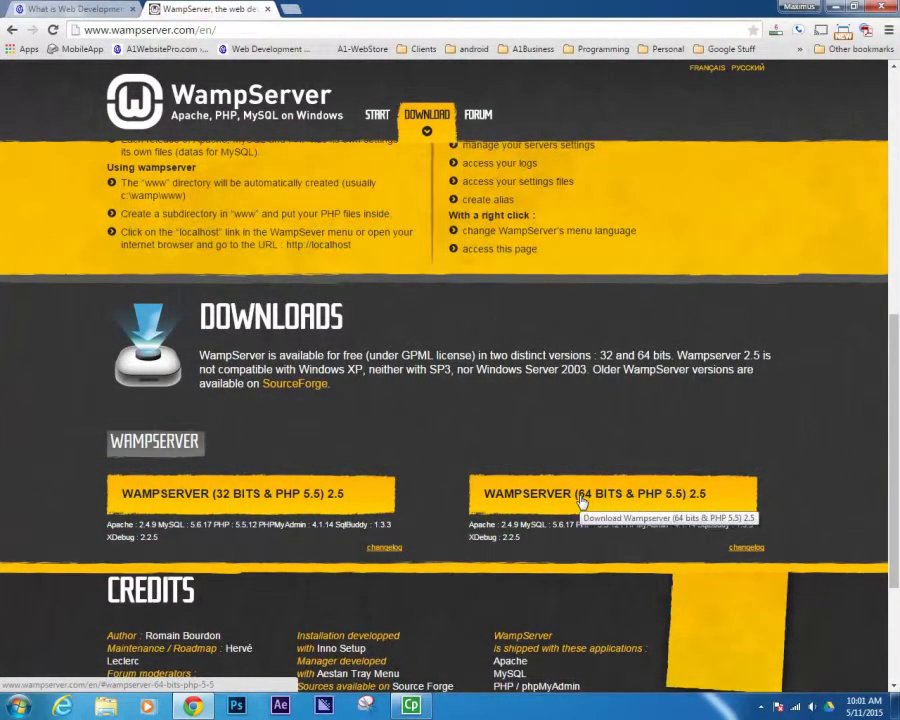
Step: Search Control Panel for SYSTEM and open the System page to check the computer's system type
{"action": "left_click", "coordinate": [18, 706]}
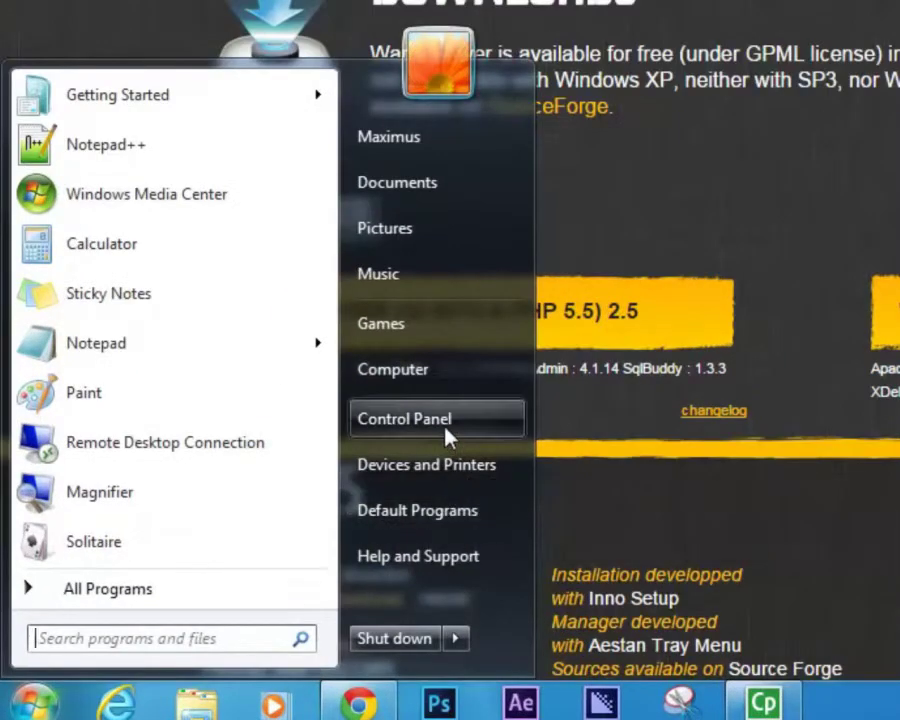
{"action": "left_click", "coordinate": [446, 422]}
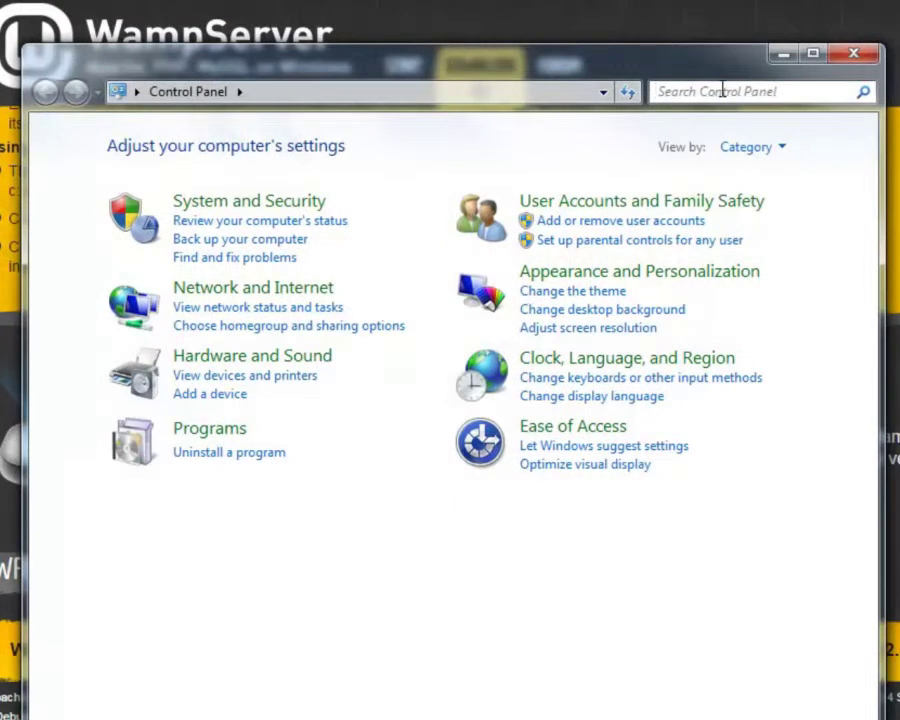
{"action": "left_click", "coordinate": [720, 91]}
{"action": "type", "text": "SYSTEM"}
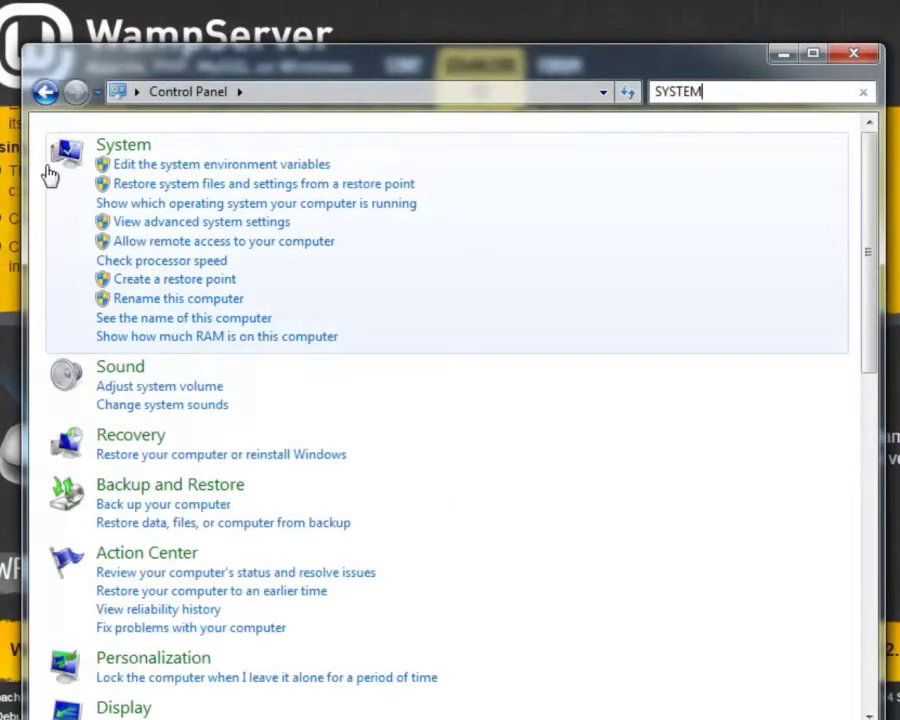
{"action": "left_click", "coordinate": [122, 146]}
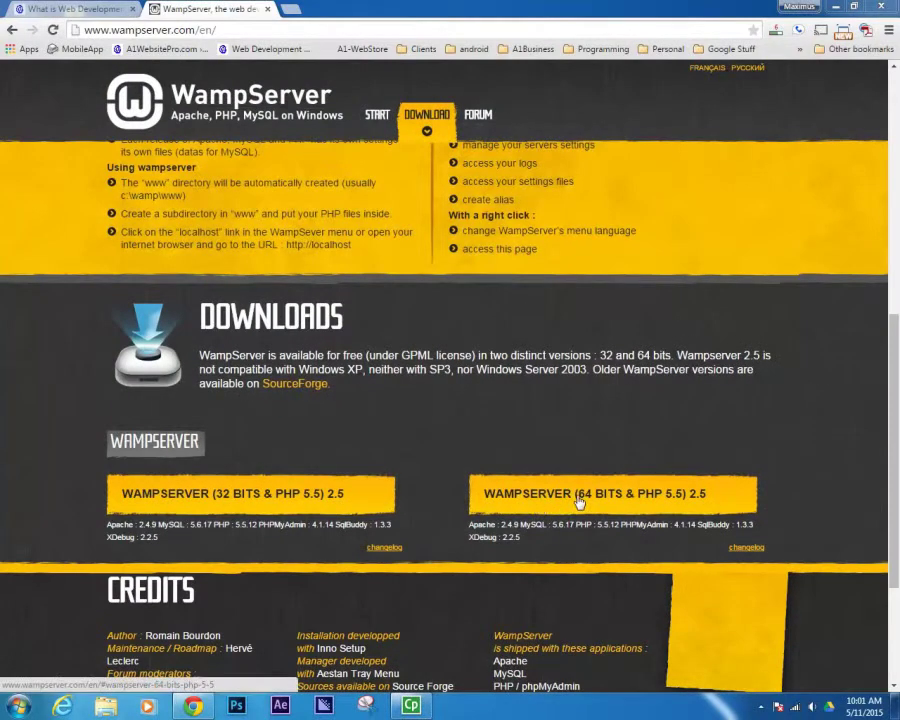
Step: Download the WampServer (64 bits & PHP 5.5) 2.5 installer directly, without the form, and save it in Downloads
{"action": "left_click", "coordinate": [579, 502]}
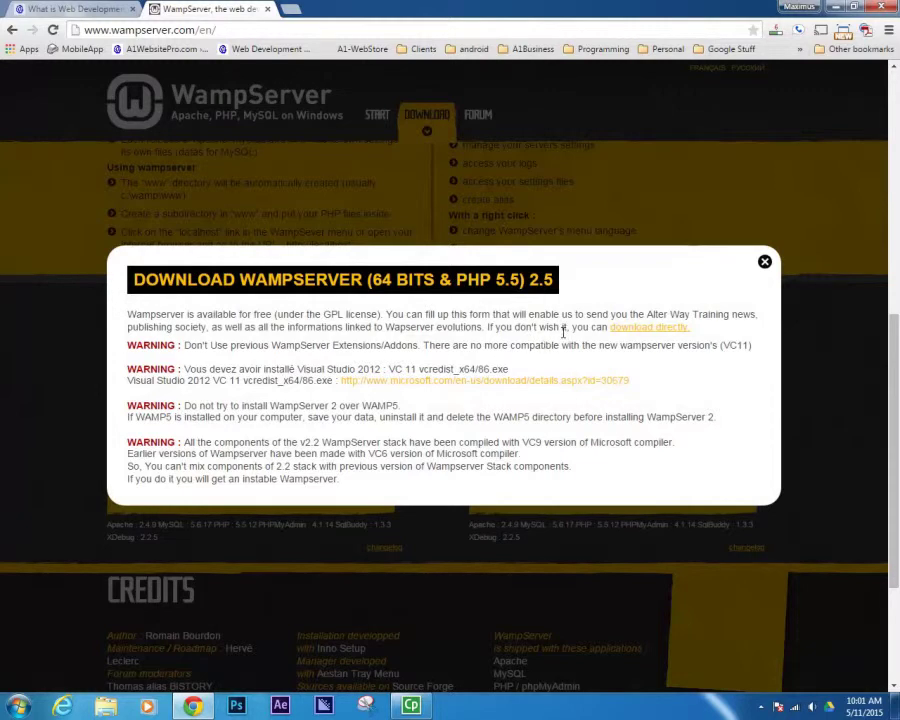
{"action": "left_click", "coordinate": [645, 330]}
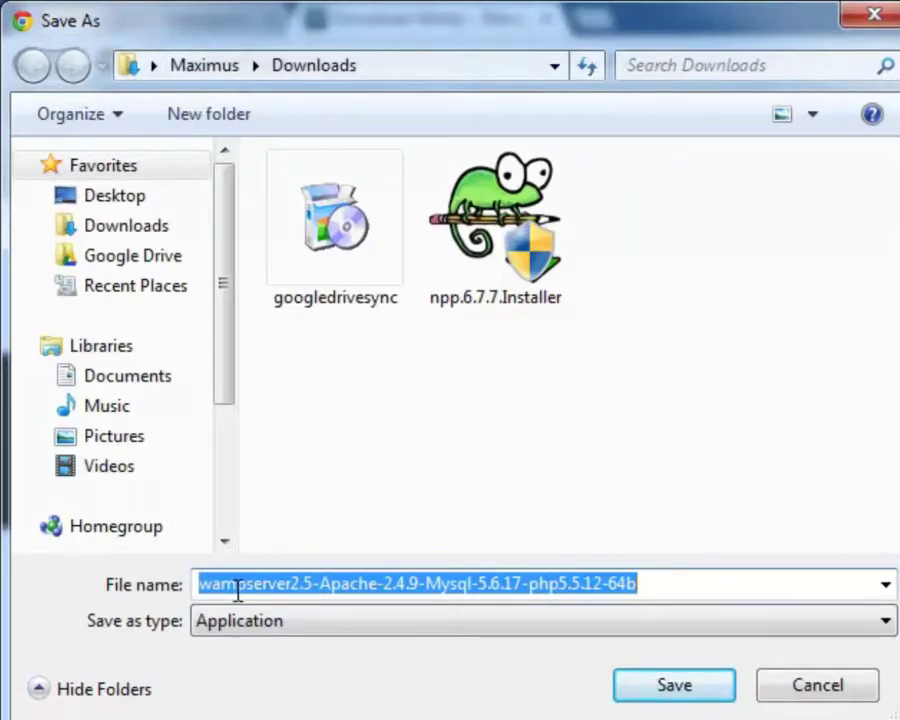
{"action": "left_click", "coordinate": [683, 685]}
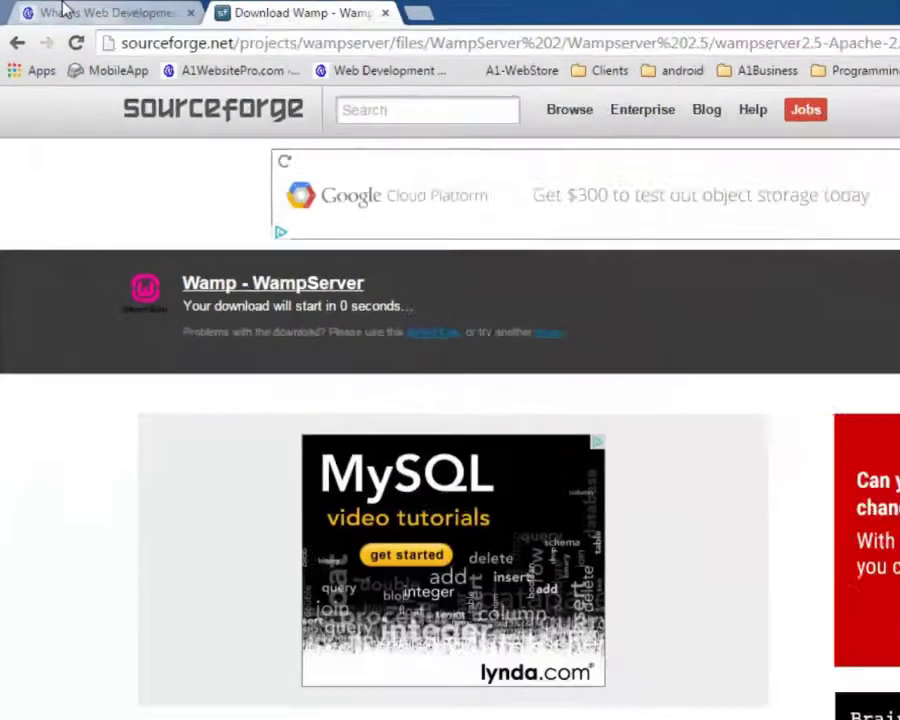
Step: Search for WAMP in another new tab and reopen the WampServer home page while the installer downloads
{"action": "left_click", "coordinate": [65, 10]}
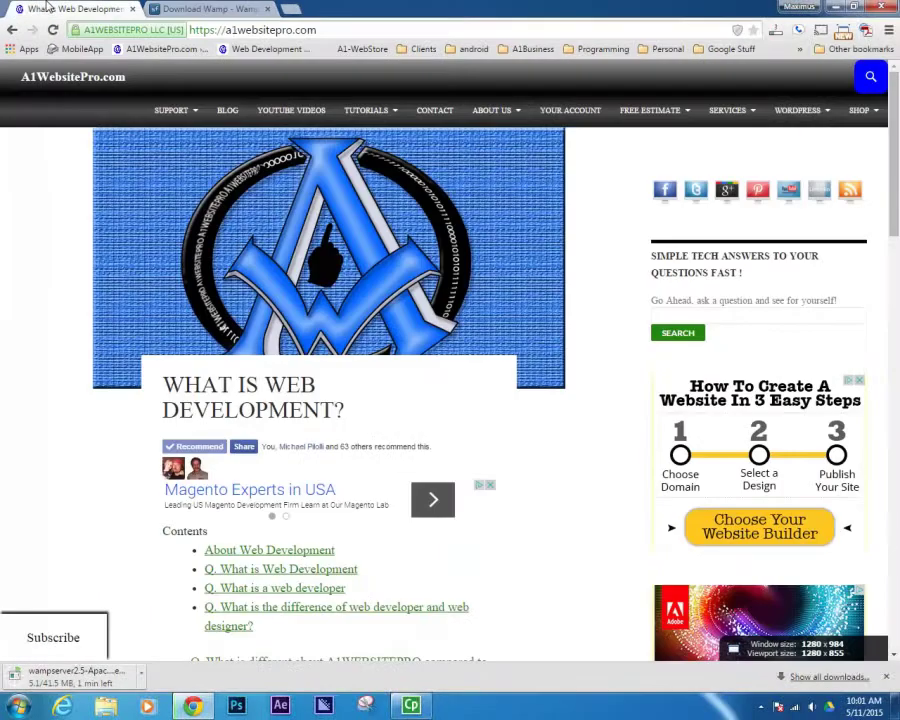
{"action": "left_click", "coordinate": [205, 8]}
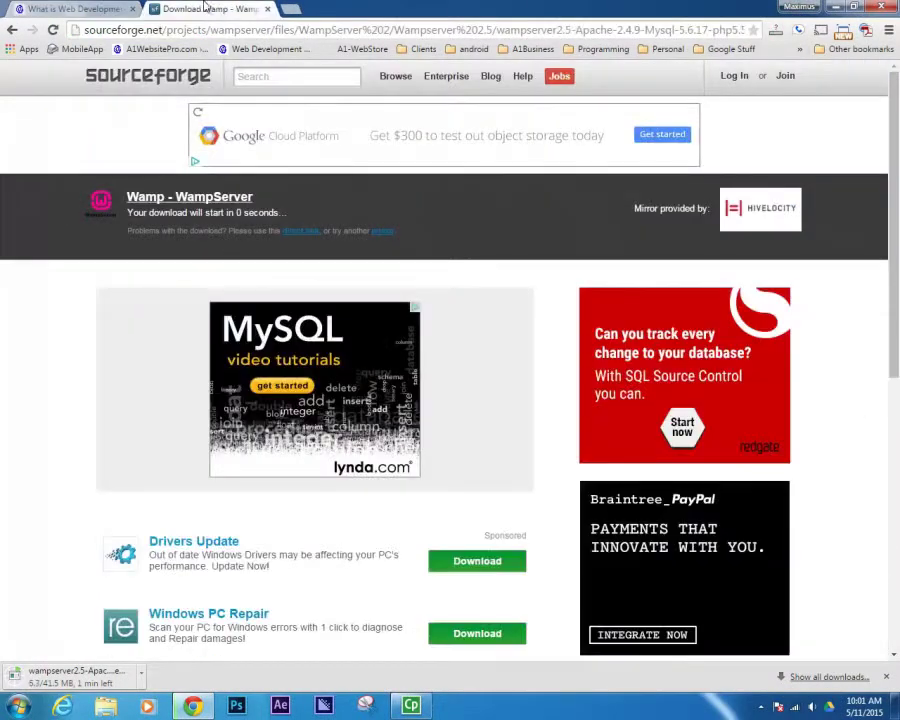
{"action": "left_click", "coordinate": [296, 9]}
{"action": "type", "text": "WAMP"}
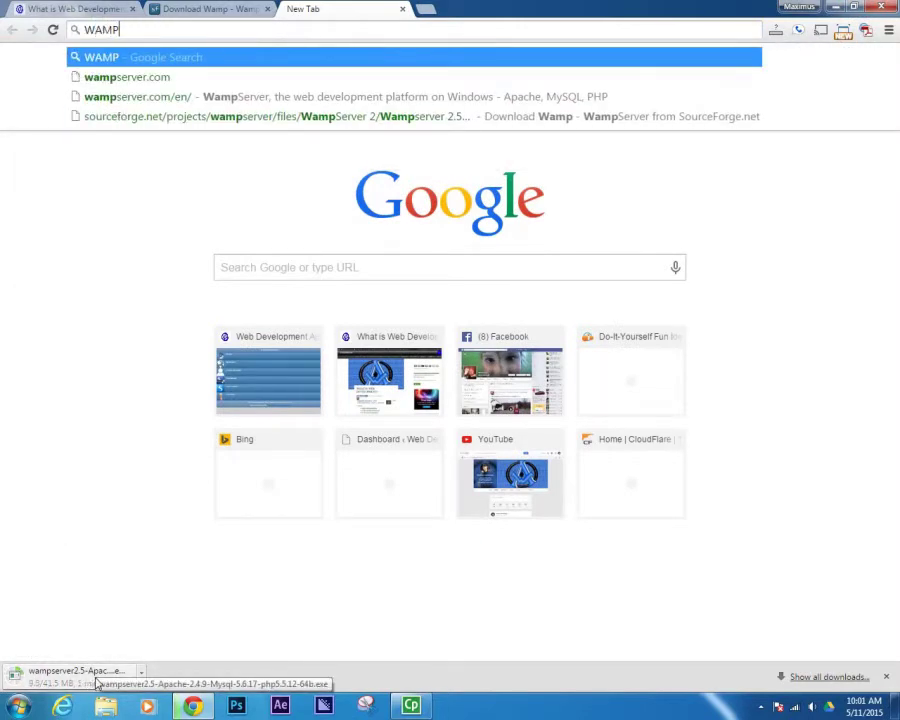
{"action": "key", "text": "Return"}
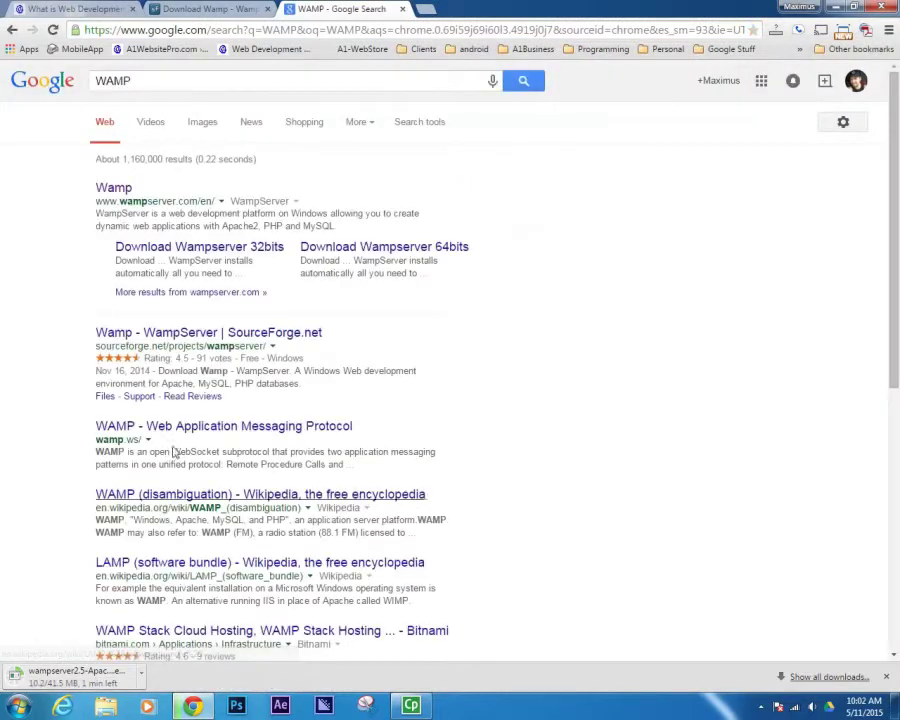
{"action": "left_click", "coordinate": [116, 192]}
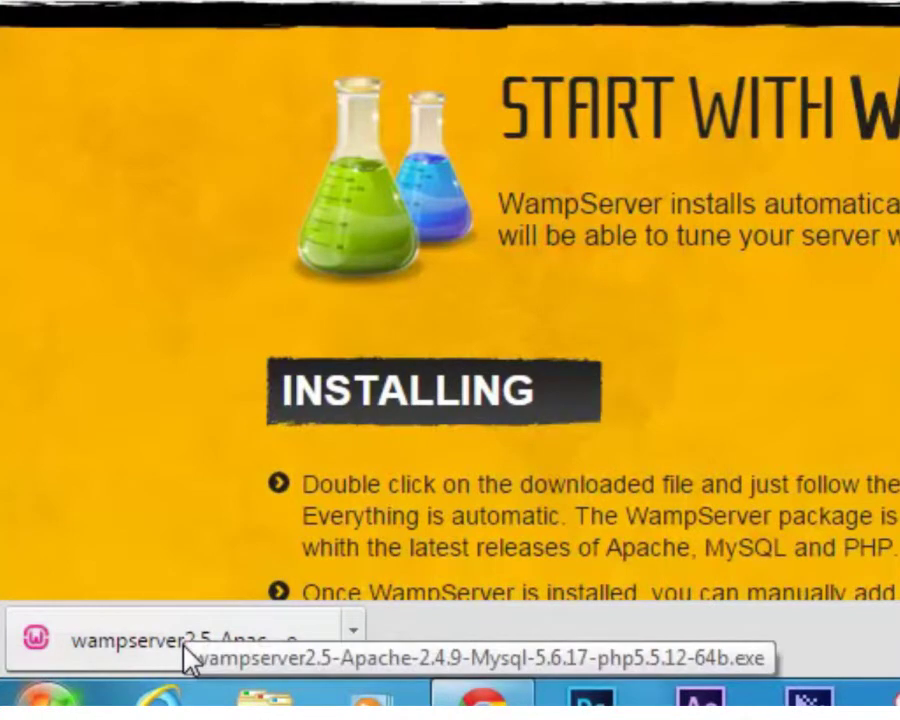
Step: Run the downloaded WampServer installer and accept the license agreement in its setup wizard
{"action": "left_click", "coordinate": [158, 650]}
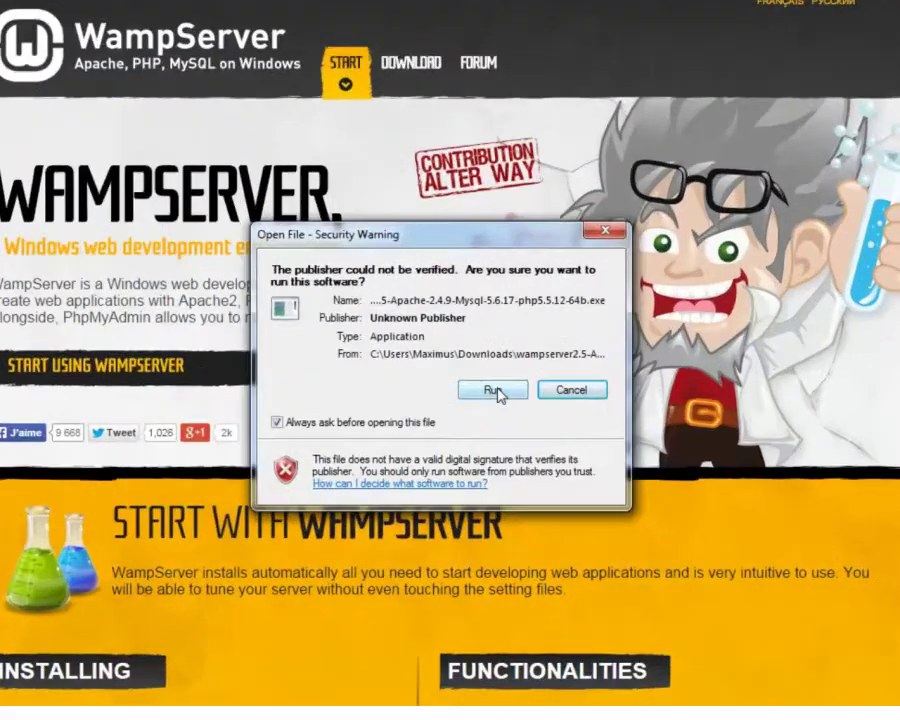
{"action": "left_click", "coordinate": [495, 364]}
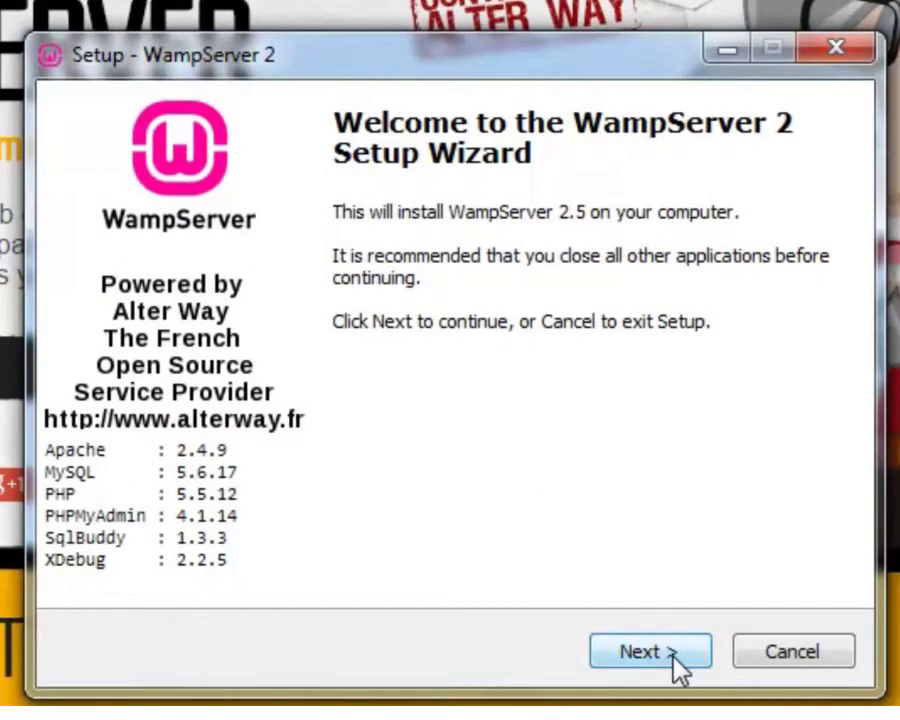
{"action": "left_click", "coordinate": [678, 667]}
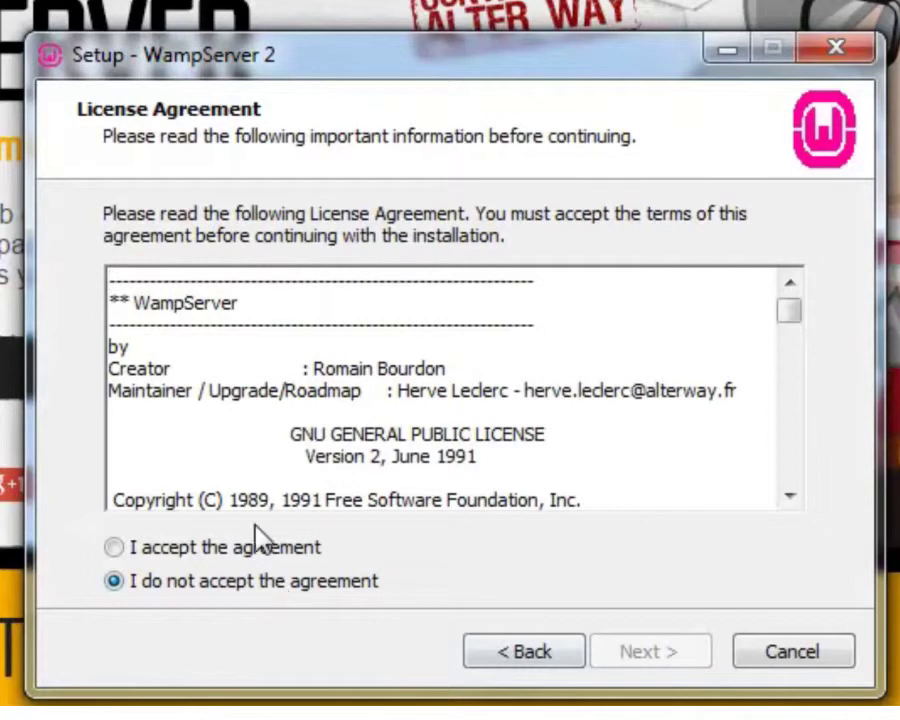
{"action": "left_click", "coordinate": [240, 550]}
{"action": "left_click", "coordinate": [679, 667]}
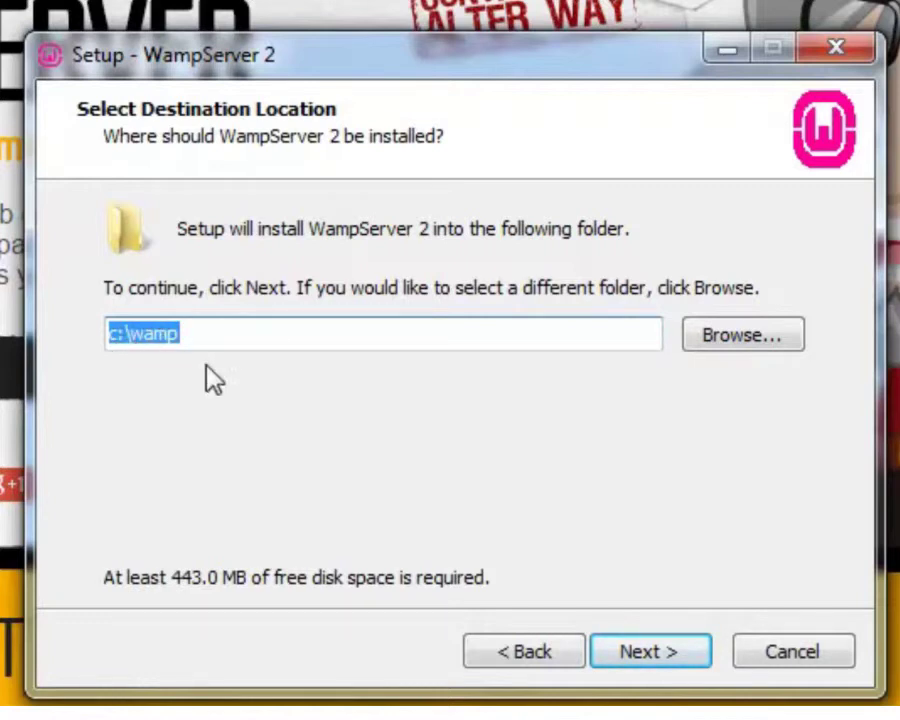
Step: Install WampServer into the existing c:\wamp folder without Quick Launch or Desktop icons
{"action": "left_click", "coordinate": [644, 660]}
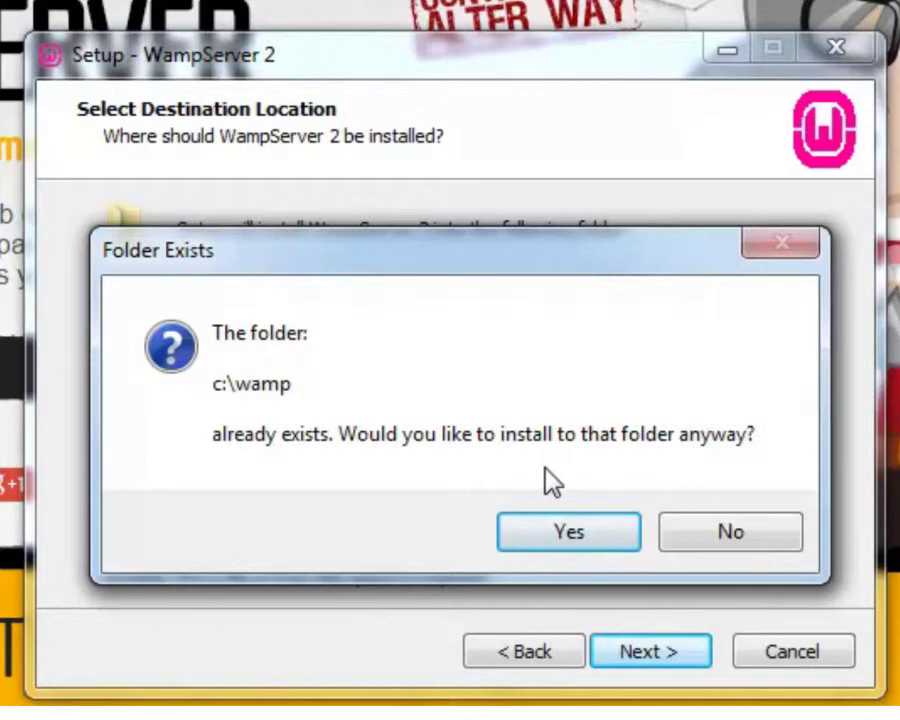
{"action": "left_click", "coordinate": [582, 527]}
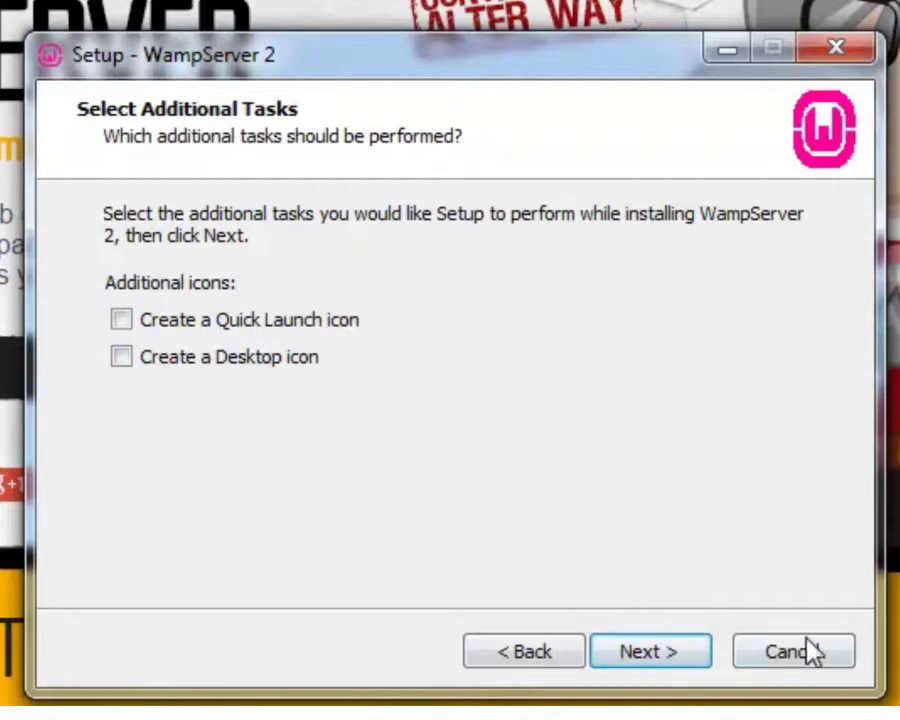
{"action": "left_click", "coordinate": [683, 655]}
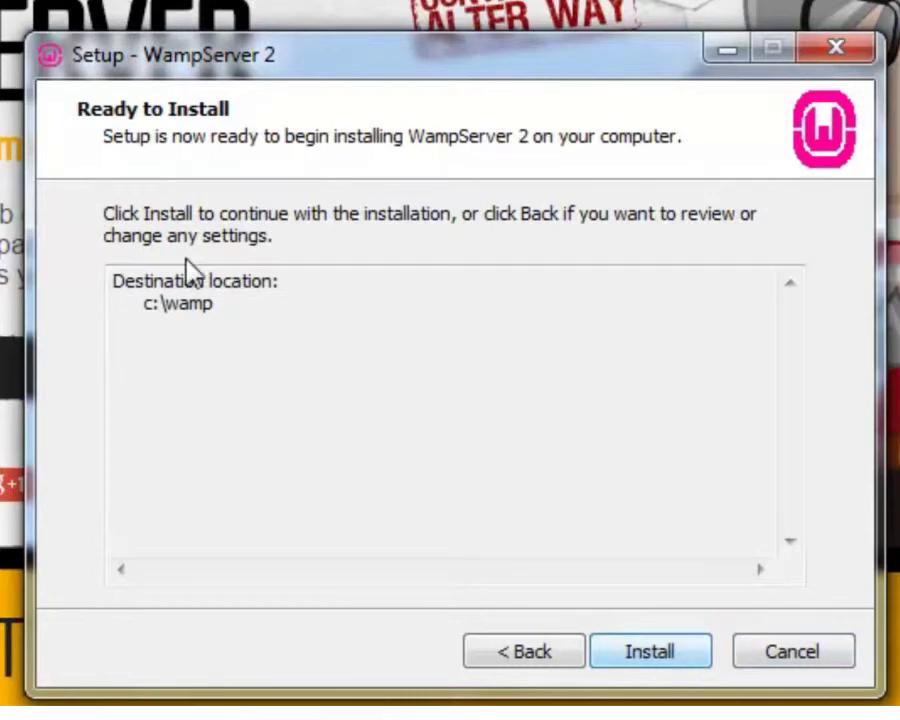
{"action": "left_click", "coordinate": [648, 654]}
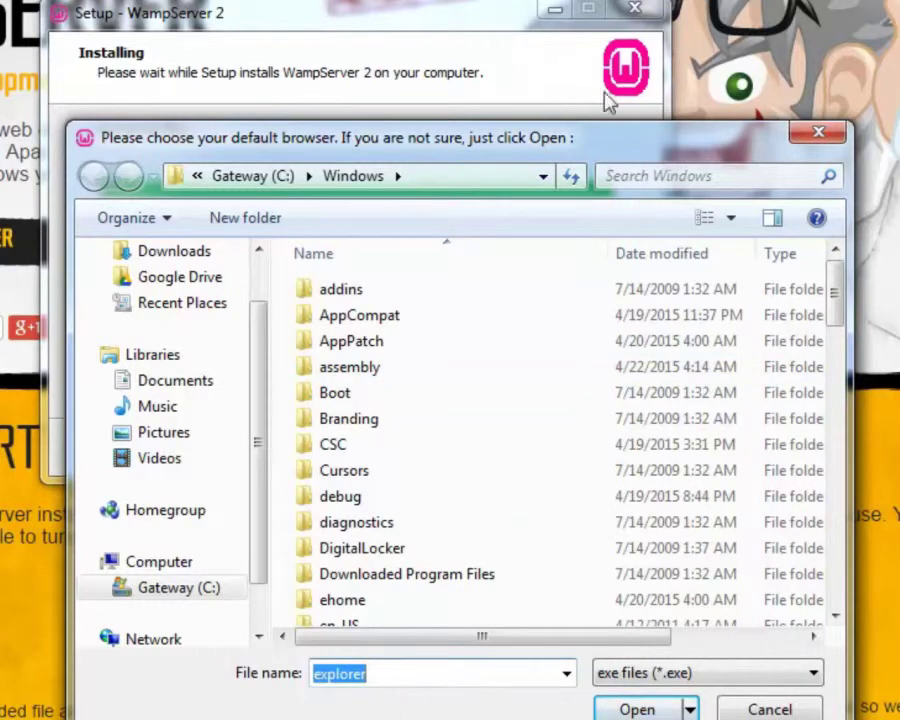
Step: Choose chrome from Program Files (x86)\Google\Chrome\Application as WampServer's default browser
{"action": "left_click_drag", "start_coordinate": [532, 151], "coordinate": [578, 57]}
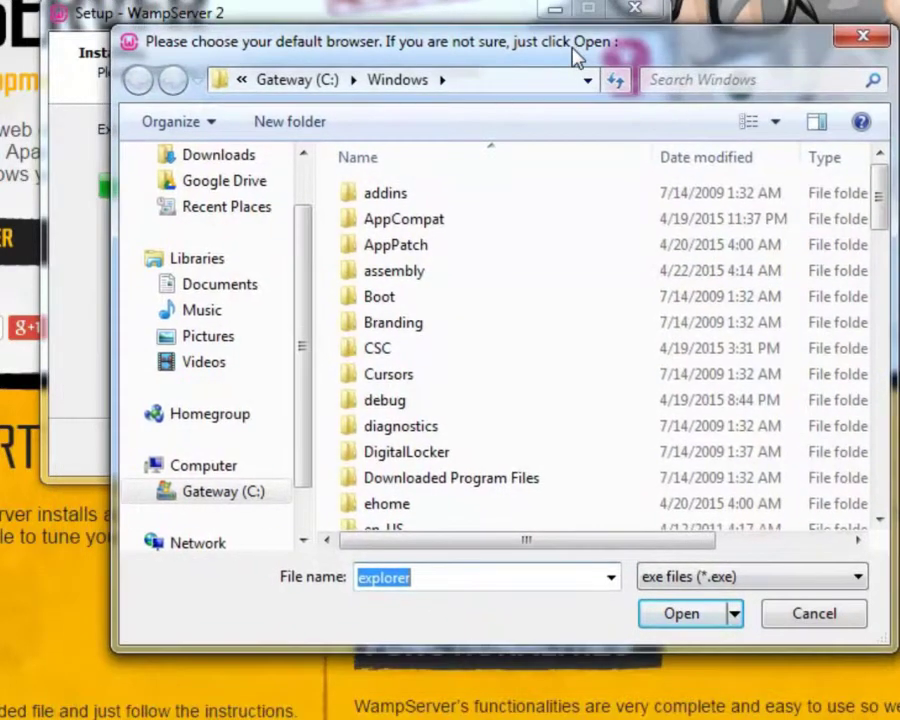
{"action": "left_click", "coordinate": [285, 82]}
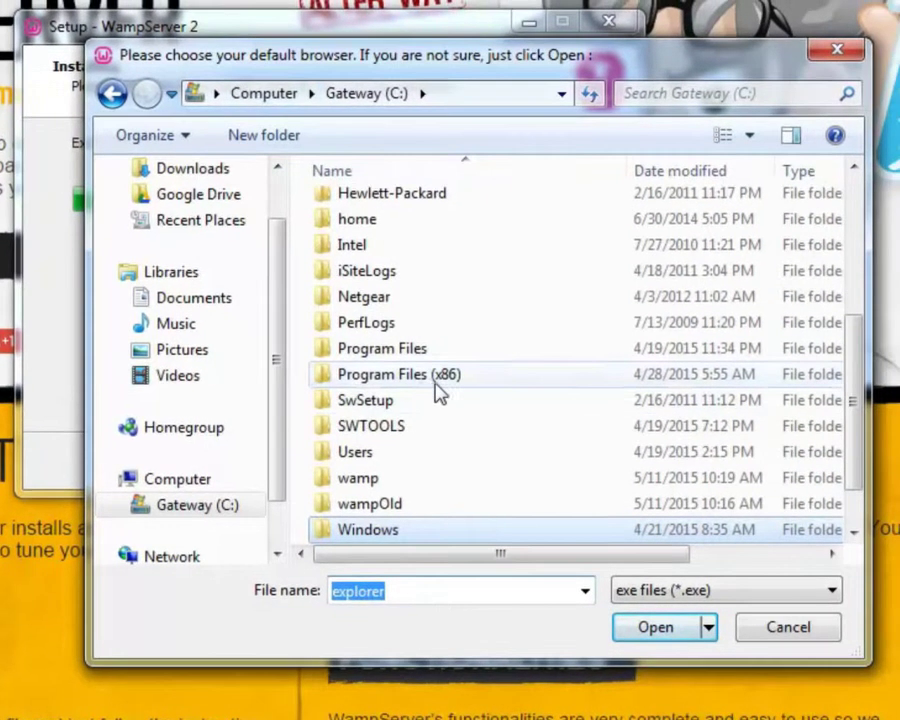
{"action": "double_click", "coordinate": [462, 362]}
{"action": "scroll", "coordinate": [436, 390], "scroll_direction": "down", "scroll_amount": 2}
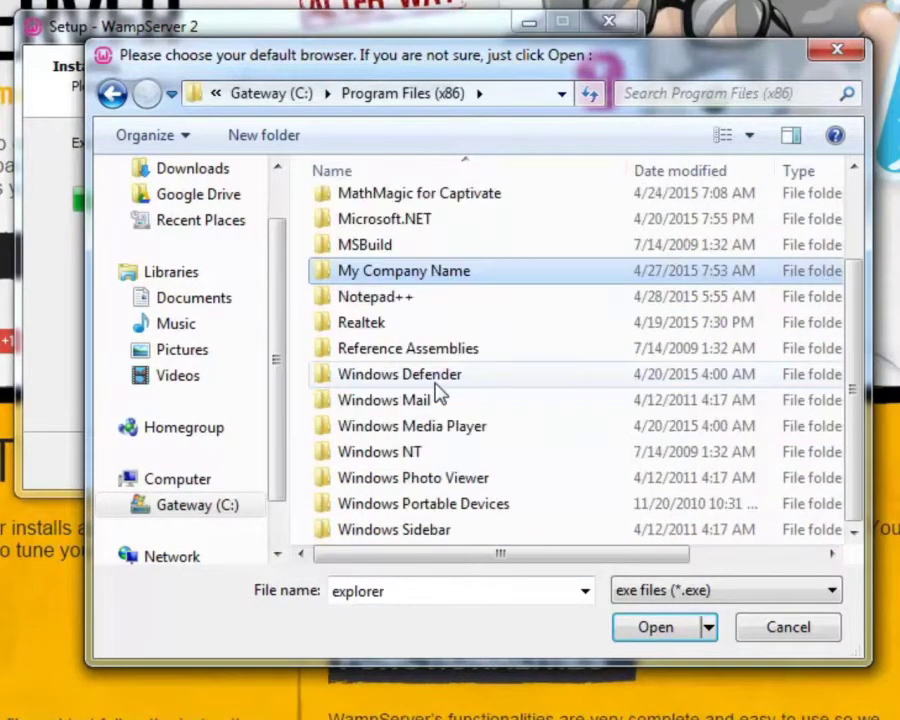
{"action": "scroll", "coordinate": [437, 393], "scroll_direction": "up", "scroll_amount": 2}
{"action": "double_click", "coordinate": [368, 263]}
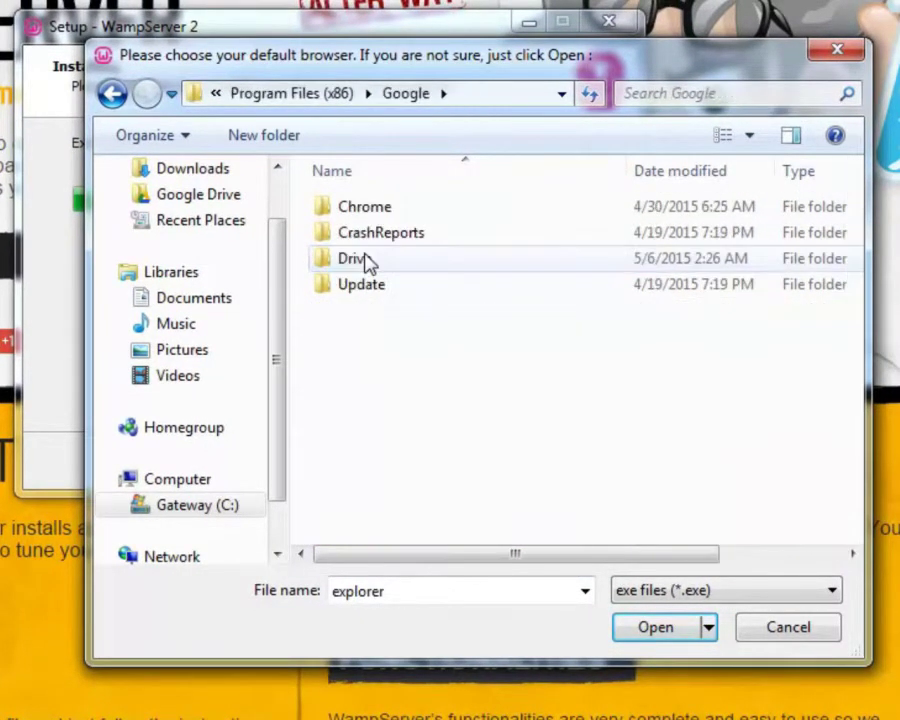
{"action": "double_click", "coordinate": [358, 207]}
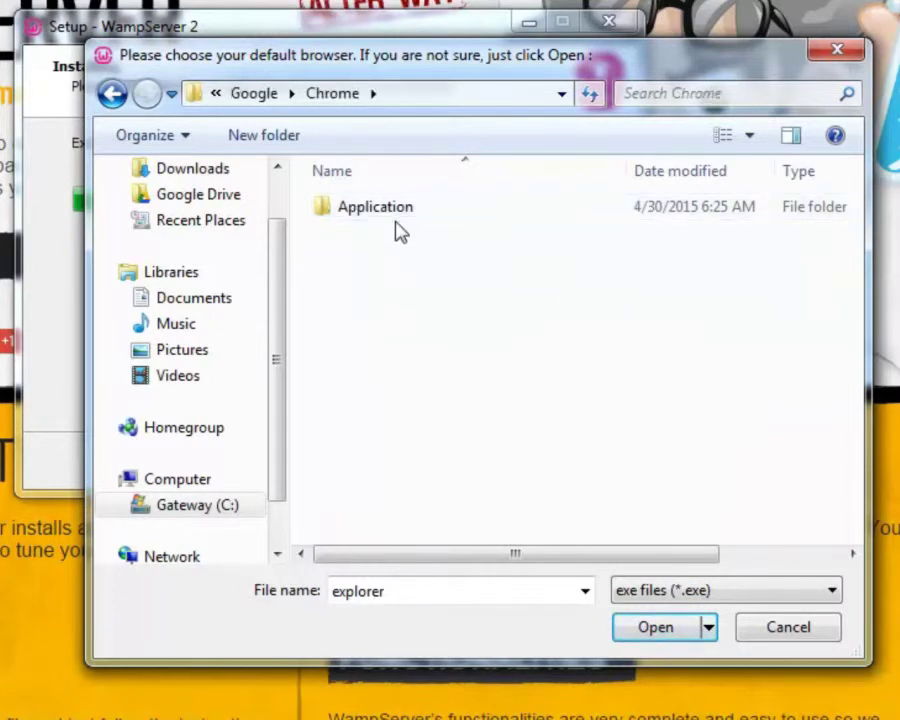
{"action": "double_click", "coordinate": [405, 219]}
{"action": "left_click", "coordinate": [376, 260]}
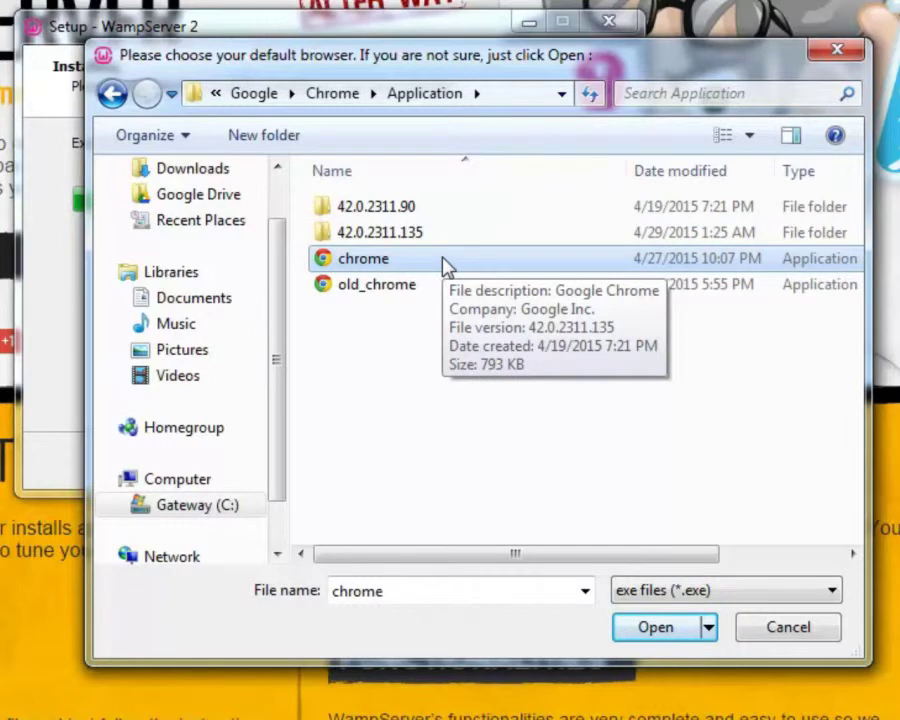
{"action": "left_click", "coordinate": [685, 633]}
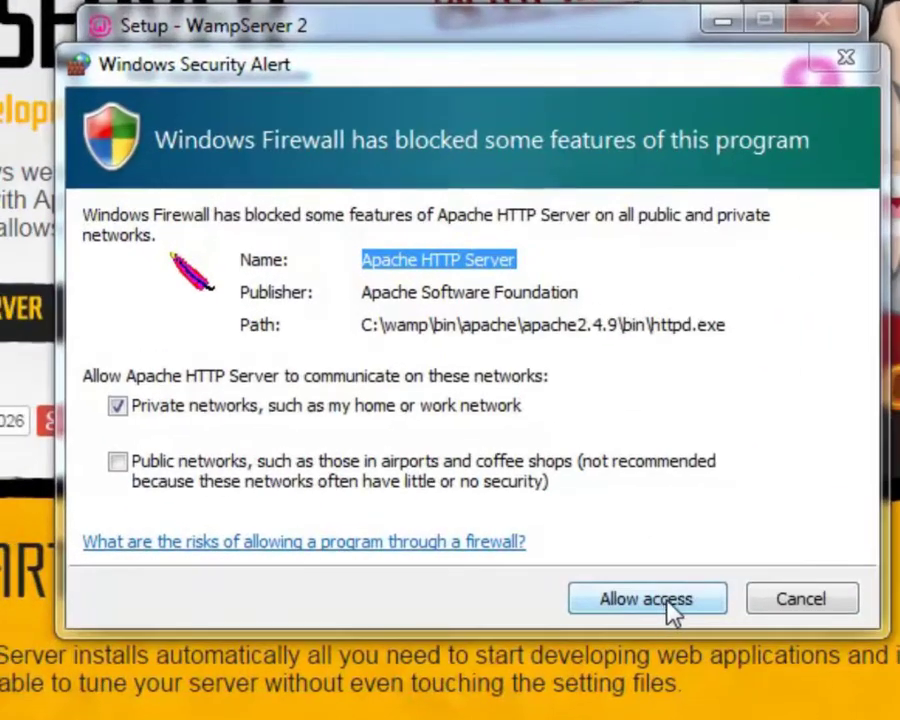
Step: Allow Apache HTTP Server through the firewall on private networks and finish the setup with the default PHP mail parameters
{"action": "left_click", "coordinate": [671, 609]}
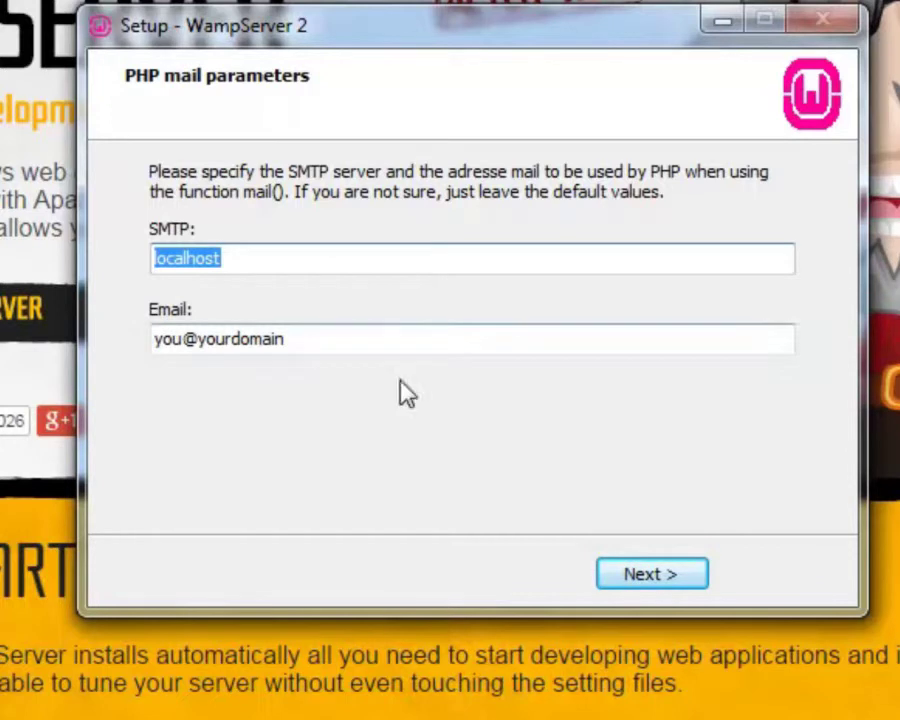
{"action": "left_click", "coordinate": [654, 584]}
{"action": "left_click", "coordinate": [655, 578]}
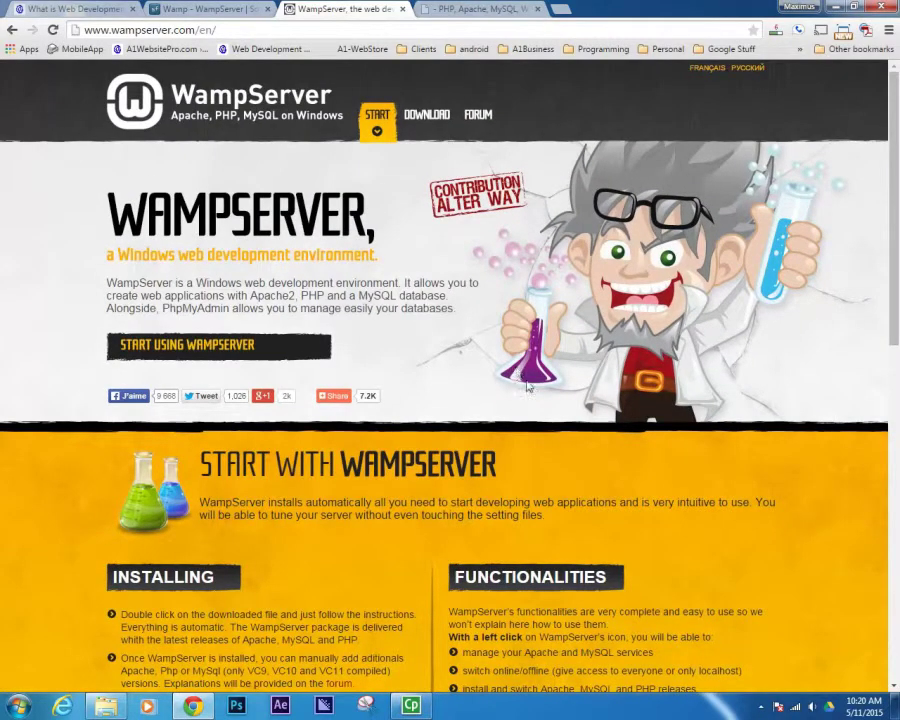
Step: Check the WampServer icon among the hidden system tray icons and load localhost in the browser
{"action": "left_click", "coordinate": [758, 708]}
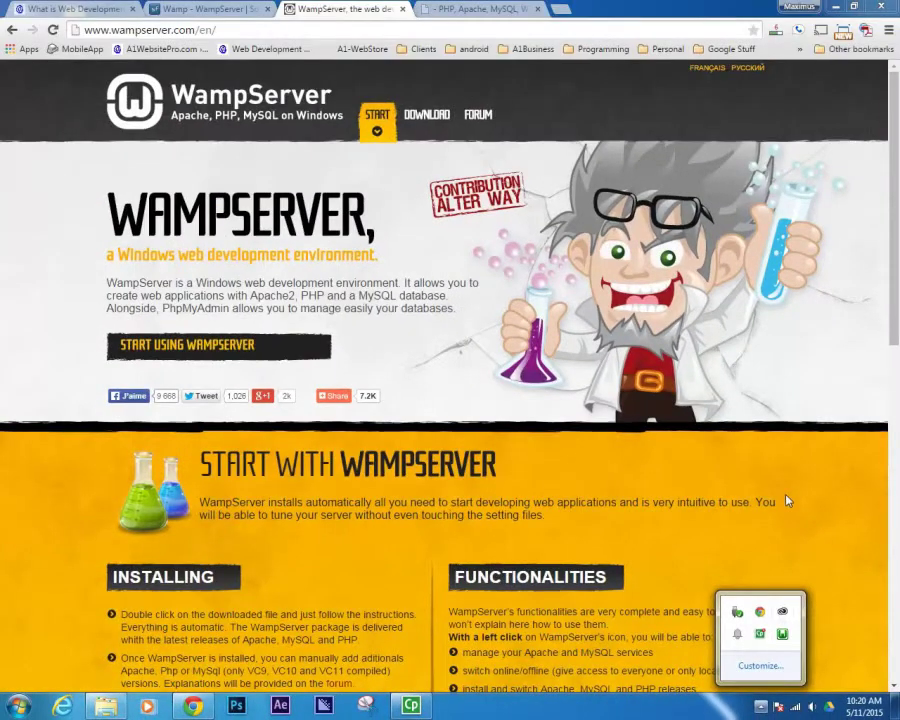
{"action": "left_click", "coordinate": [787, 271]}
{"action": "left_click", "coordinate": [498, 12]}
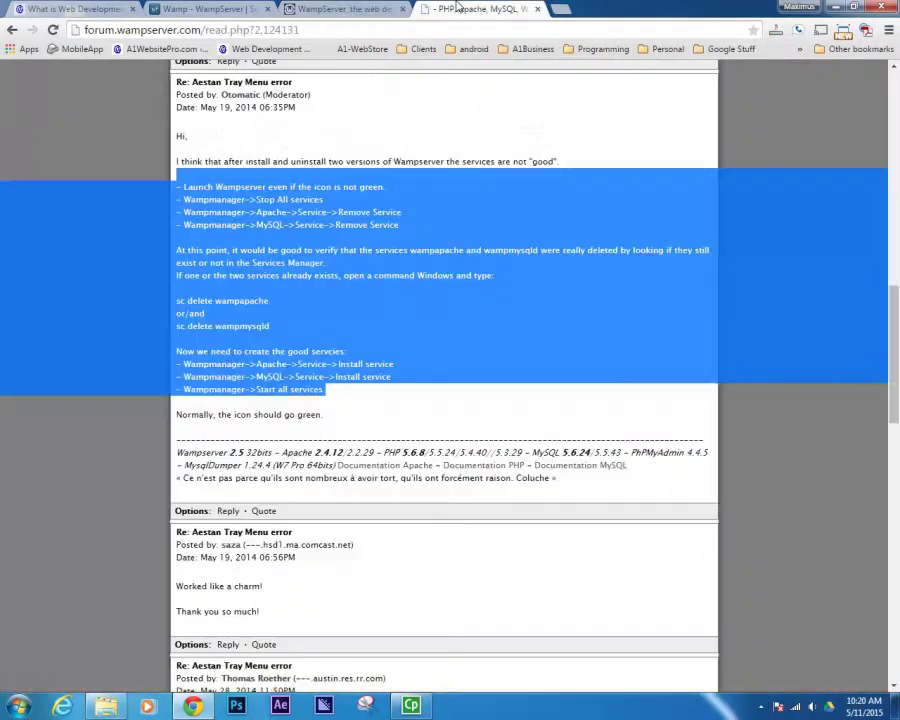
{"action": "left_click", "coordinate": [792, 72]}
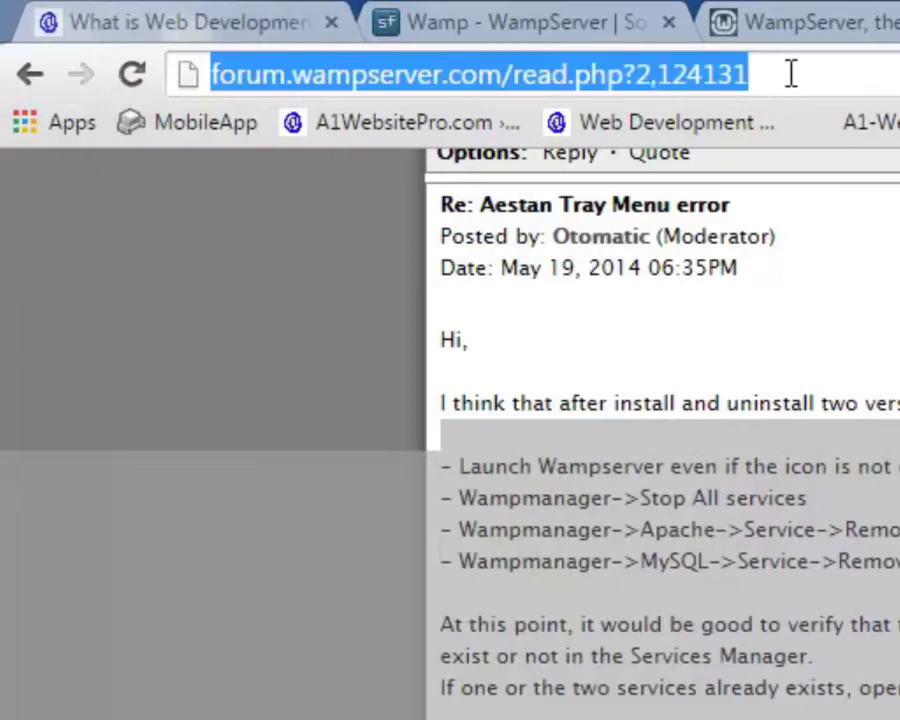
{"action": "type", "text": "loca"}
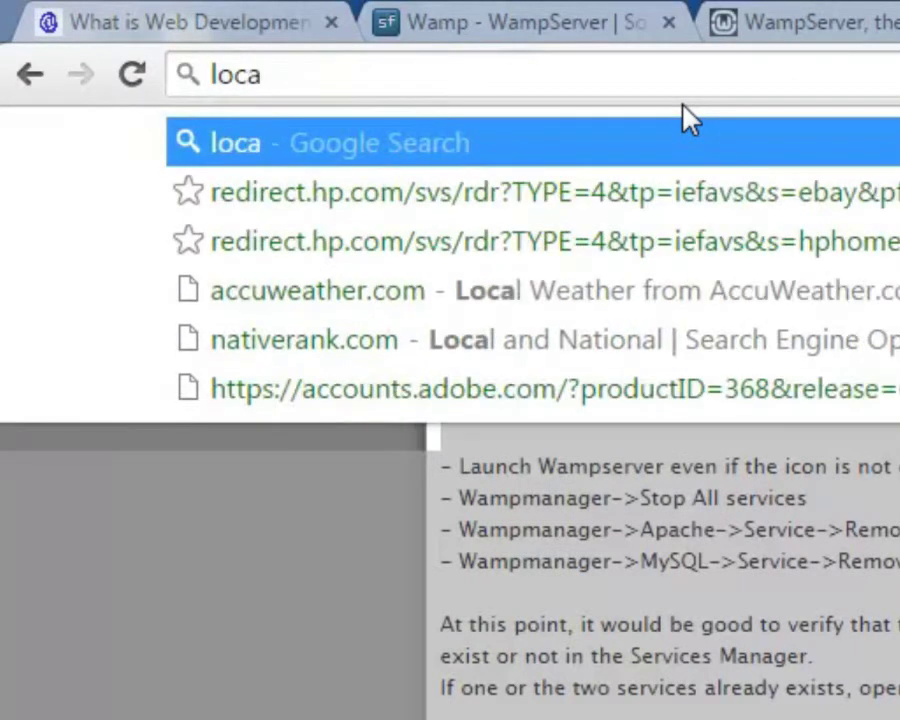
{"action": "type", "text": "lhost"}
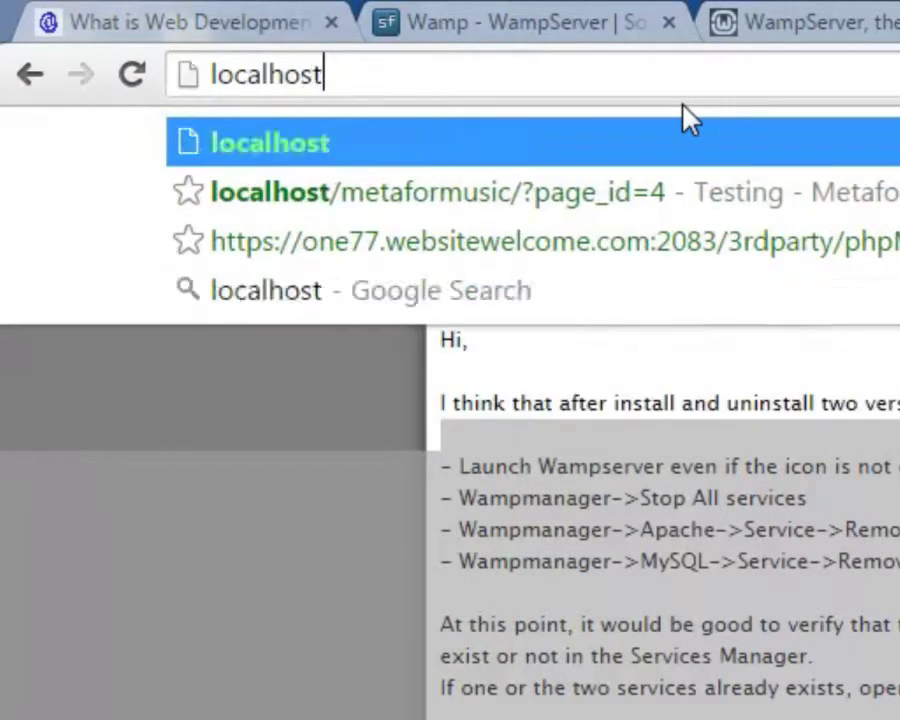
{"action": "key", "text": "Return"}
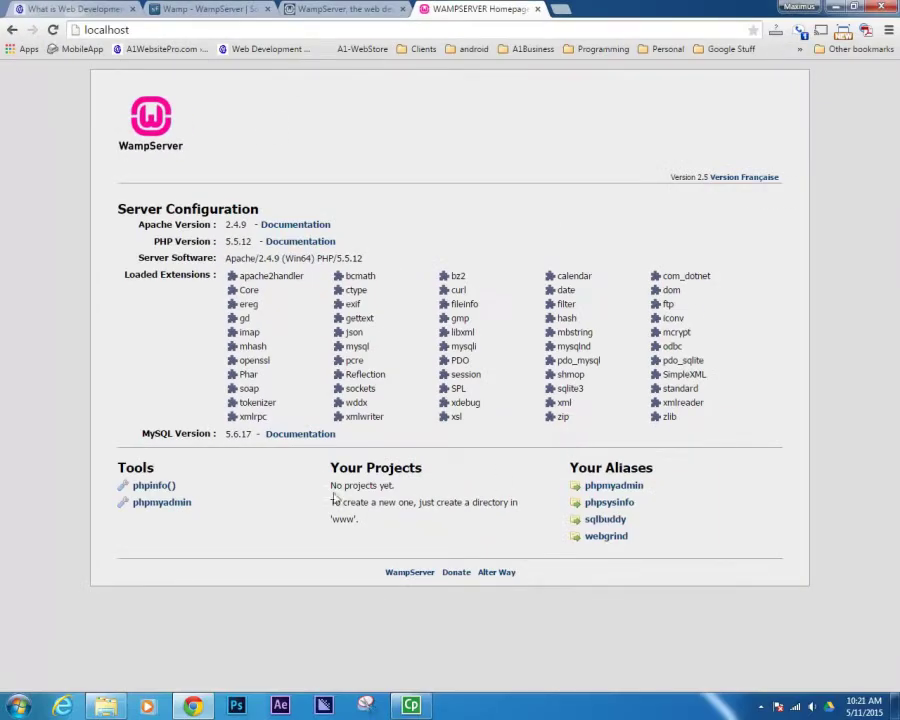
Step: Switch to Windows Explorer and open the www folder inside C:\wamp
{"action": "left_click", "coordinate": [106, 706]}
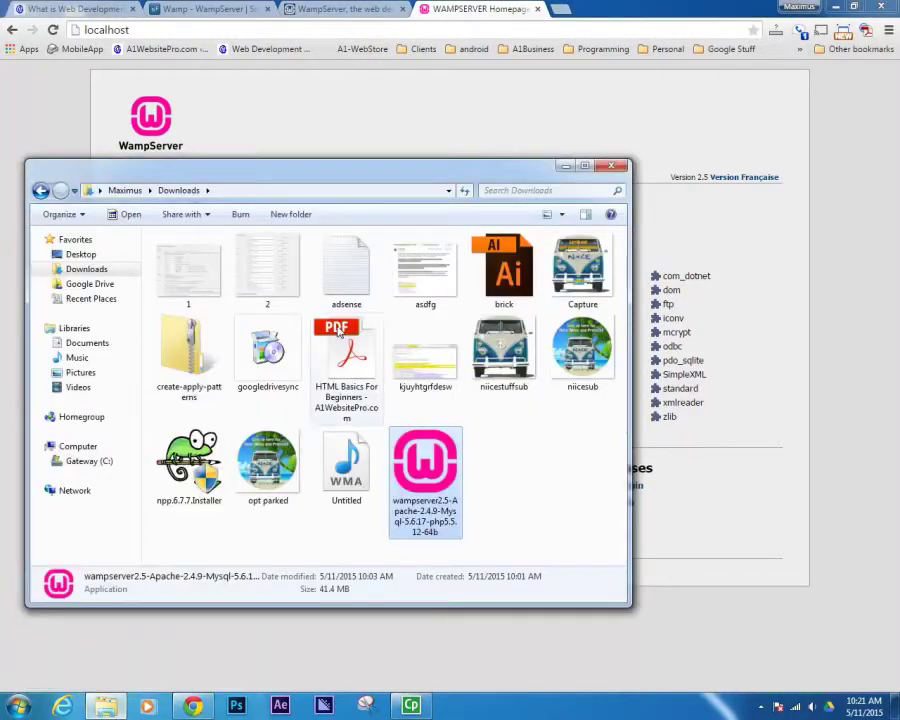
{"action": "left_click", "coordinate": [94, 462]}
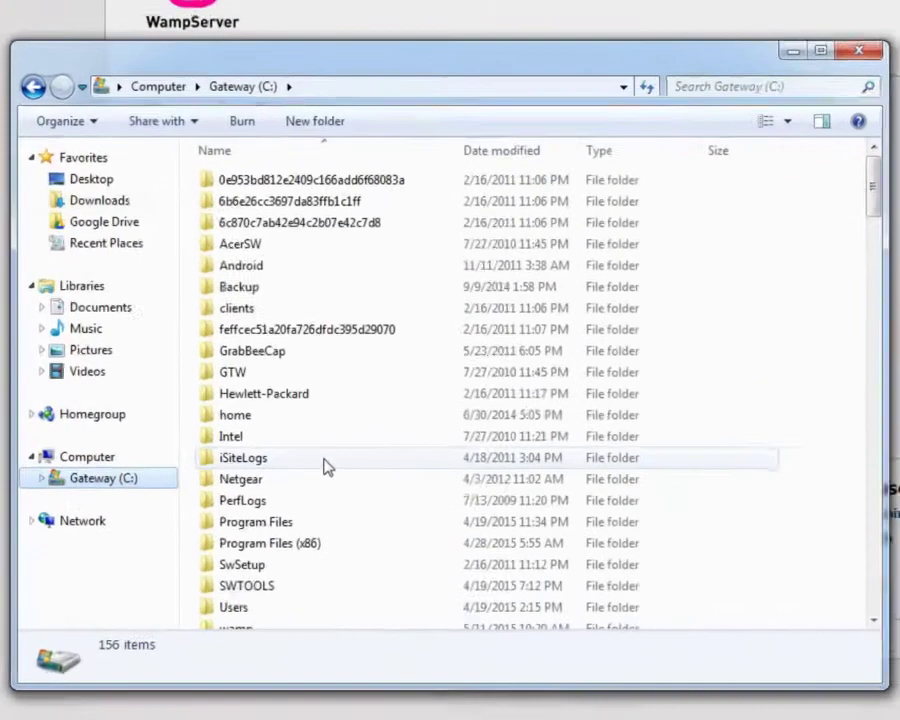
{"action": "left_click", "coordinate": [325, 465]}
{"action": "scroll", "coordinate": [330, 465], "scroll_direction": "down", "scroll_amount": 4}
{"action": "double_click", "coordinate": [268, 385]}
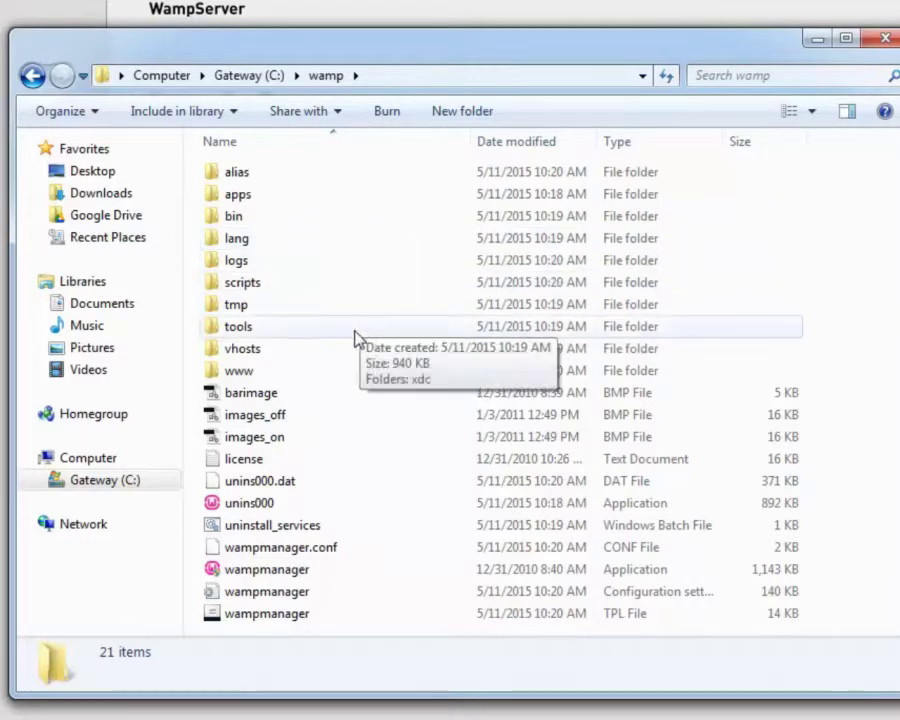
{"action": "double_click", "coordinate": [239, 372]}
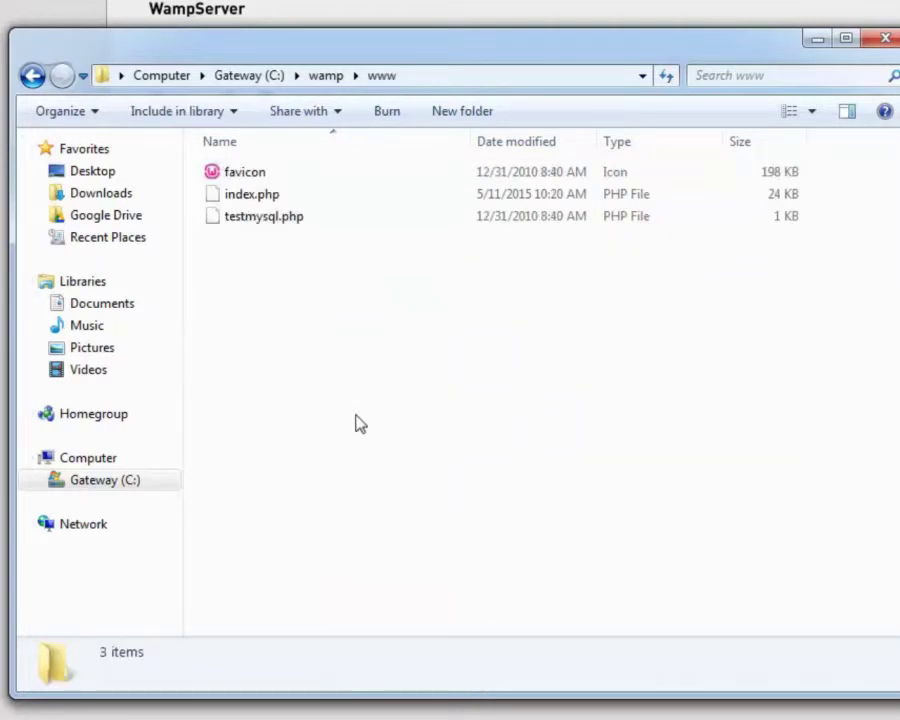
Step: Create a new folder named website inside the www folder
{"action": "right_click", "coordinate": [325, 332]}
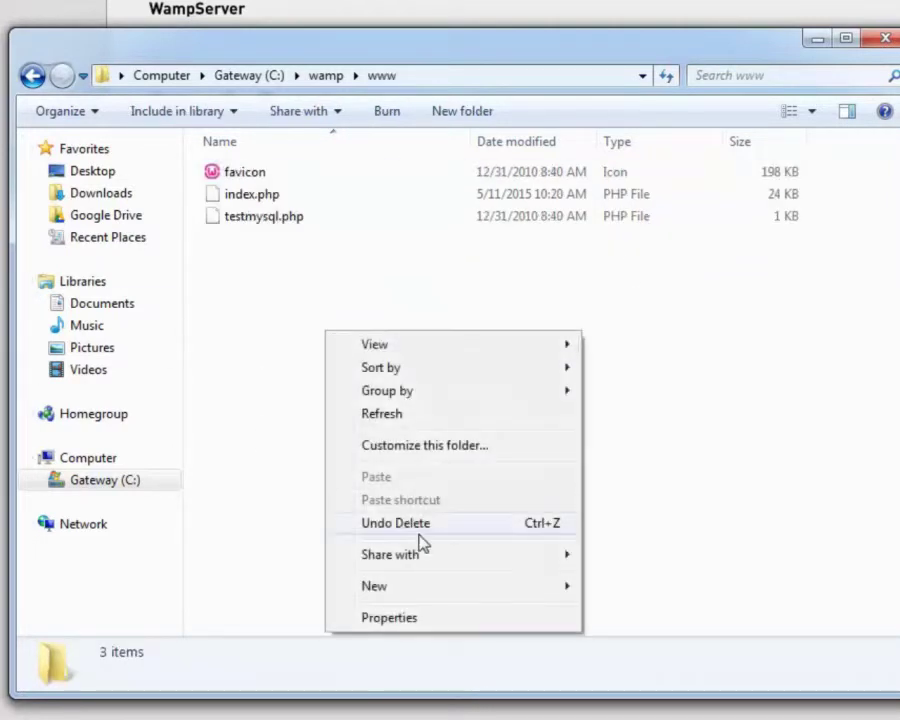
{"action": "mouse_move", "coordinate": [443, 588]}
{"action": "left_click", "coordinate": [665, 590]}
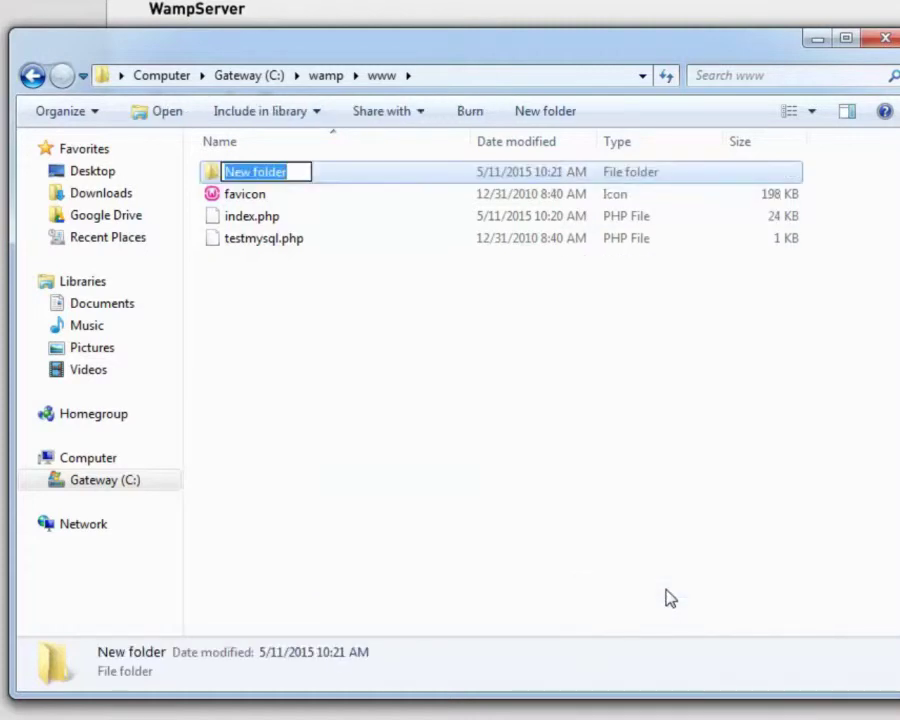
{"action": "type", "text": "website"}
{"action": "key", "text": "Return"}
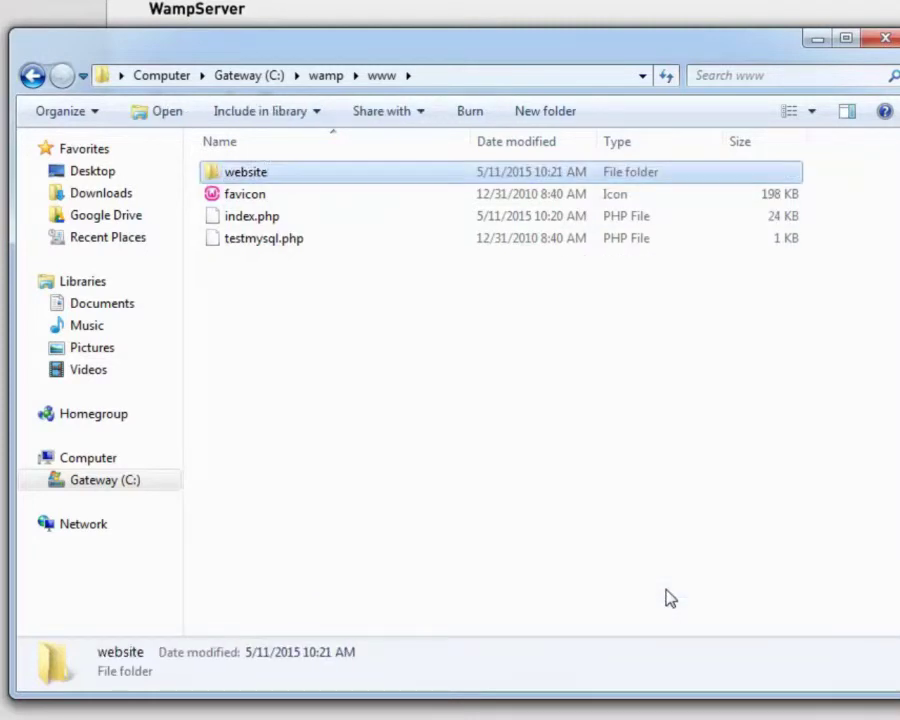
Step: Create a new text document named index.php inside the website folder
{"action": "double_click", "coordinate": [266, 178]}
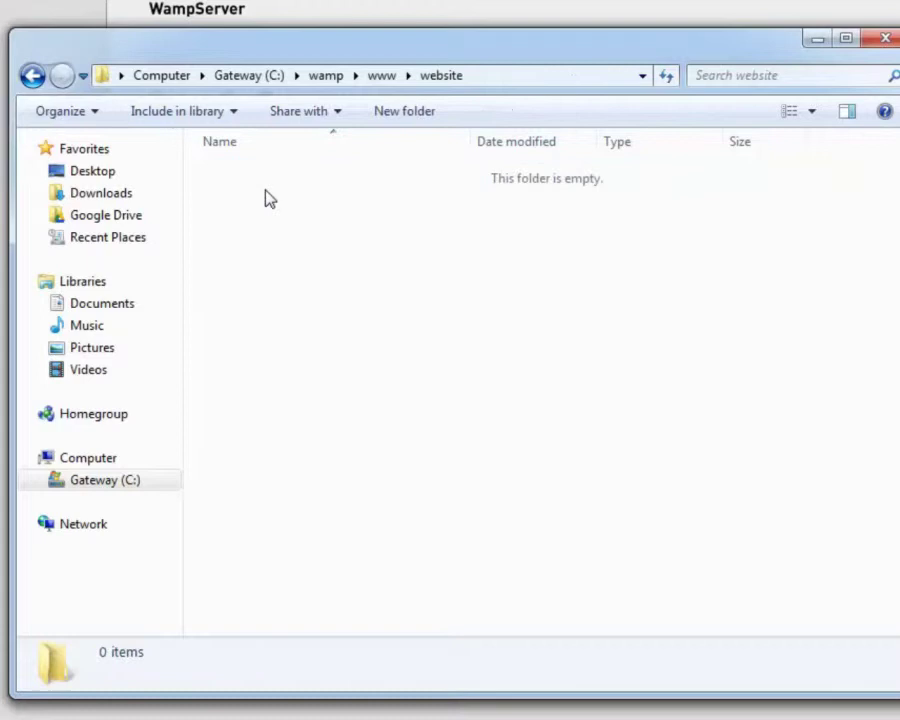
{"action": "right_click", "coordinate": [289, 271]}
{"action": "mouse_move", "coordinate": [474, 518]}
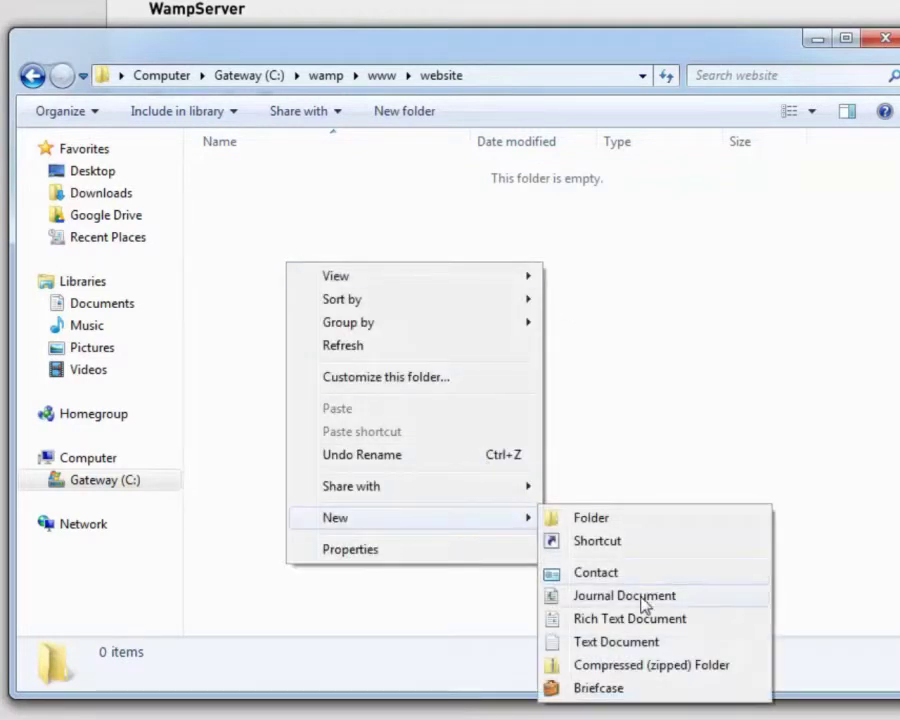
{"action": "left_click", "coordinate": [638, 642]}
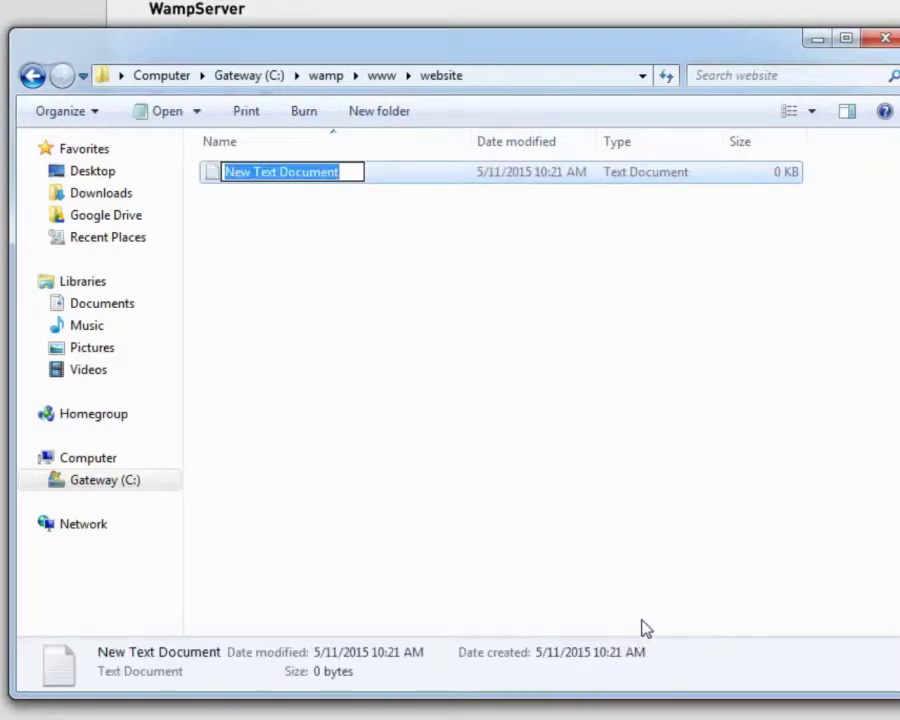
{"action": "type", "text": "index.php"}
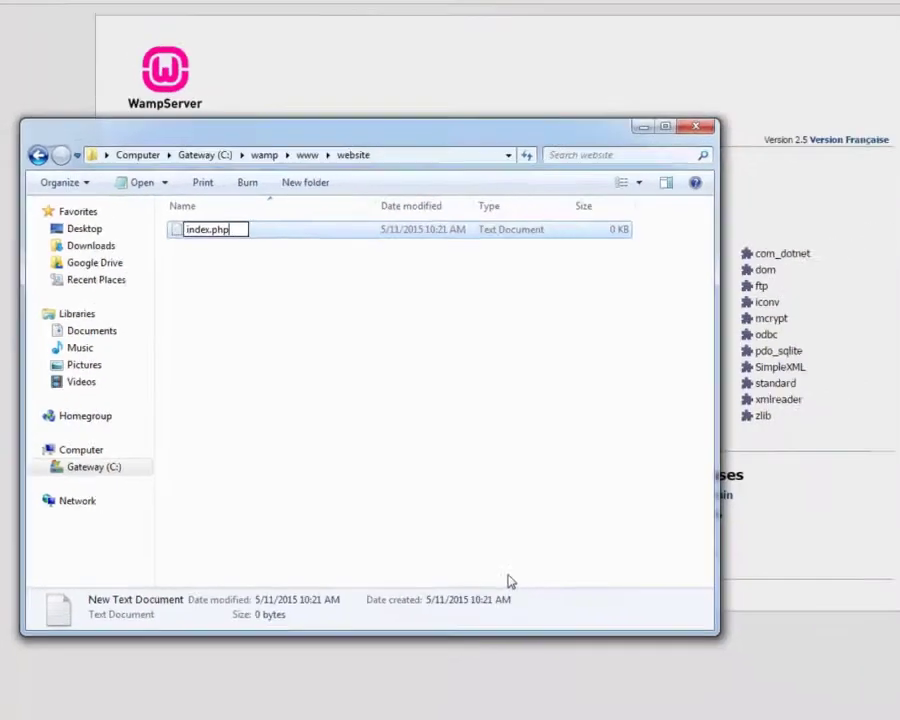
{"action": "key", "text": "Return"}
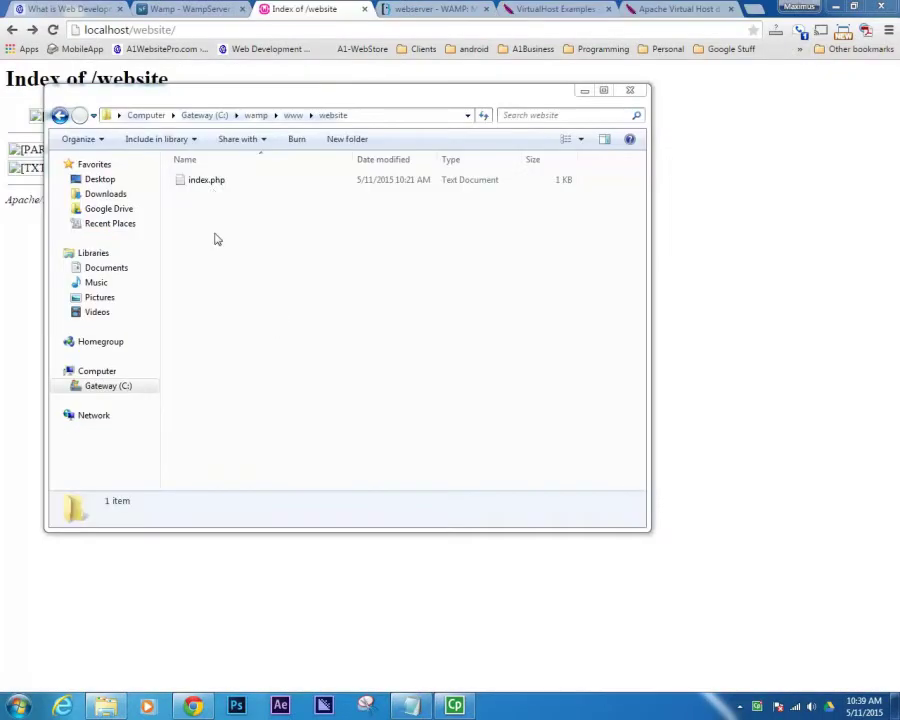
Step: Open the index.php text document from the website folder for editing in Notepad++
{"action": "left_click", "coordinate": [200, 180]}
{"action": "right_click", "coordinate": [201, 181]}
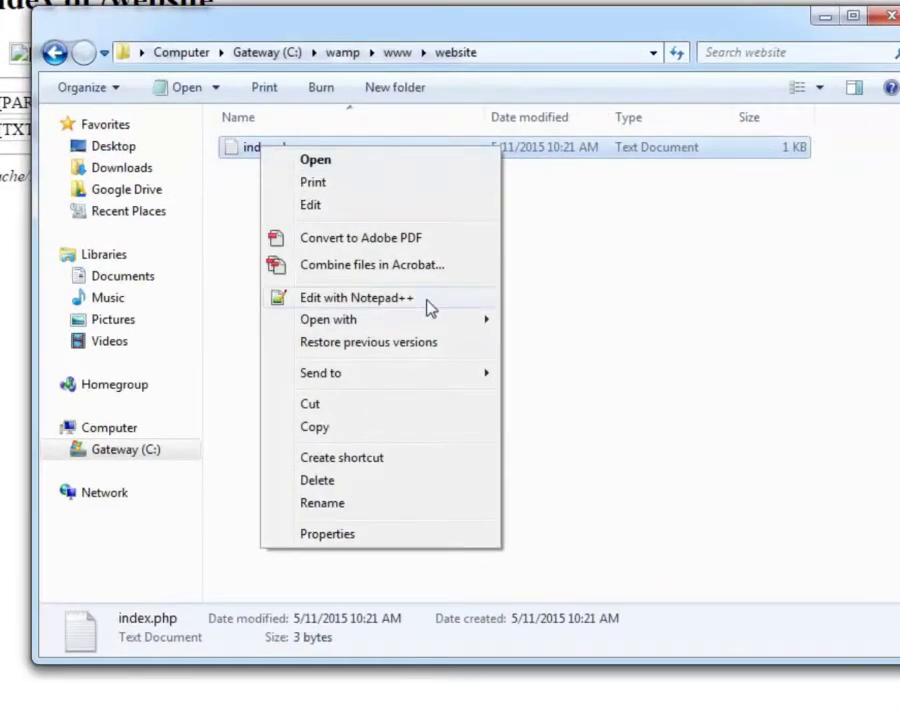
{"action": "left_click", "coordinate": [383, 297]}
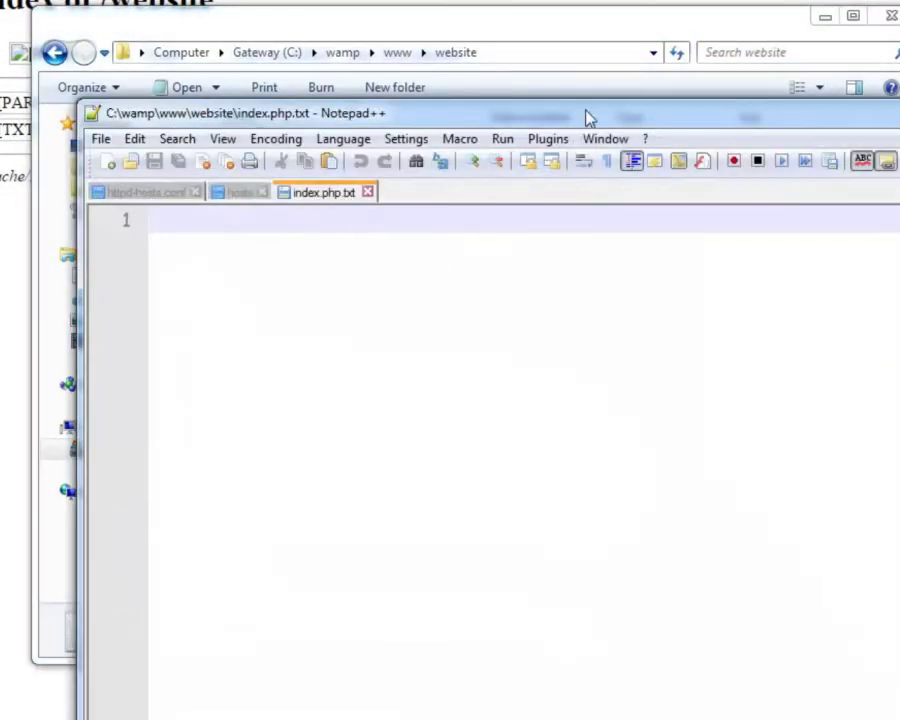
{"action": "left_click_drag", "start_coordinate": [586, 116], "coordinate": [578, 64]}
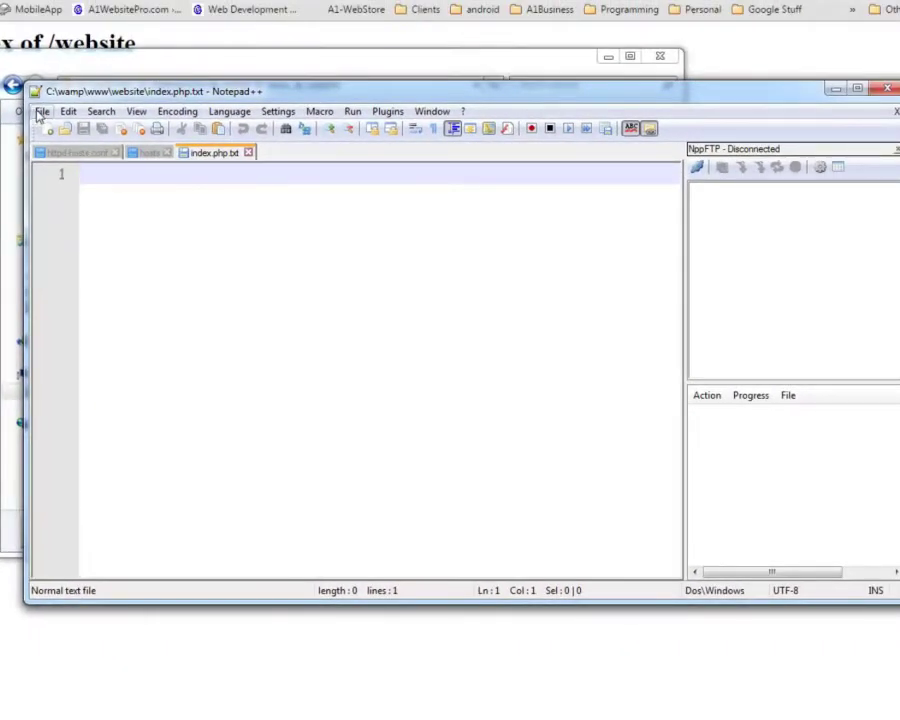
Step: Save a copy of the file in the website folder as index with the PHP Hypertext Preprocessor file type
{"action": "left_click", "coordinate": [40, 112]}
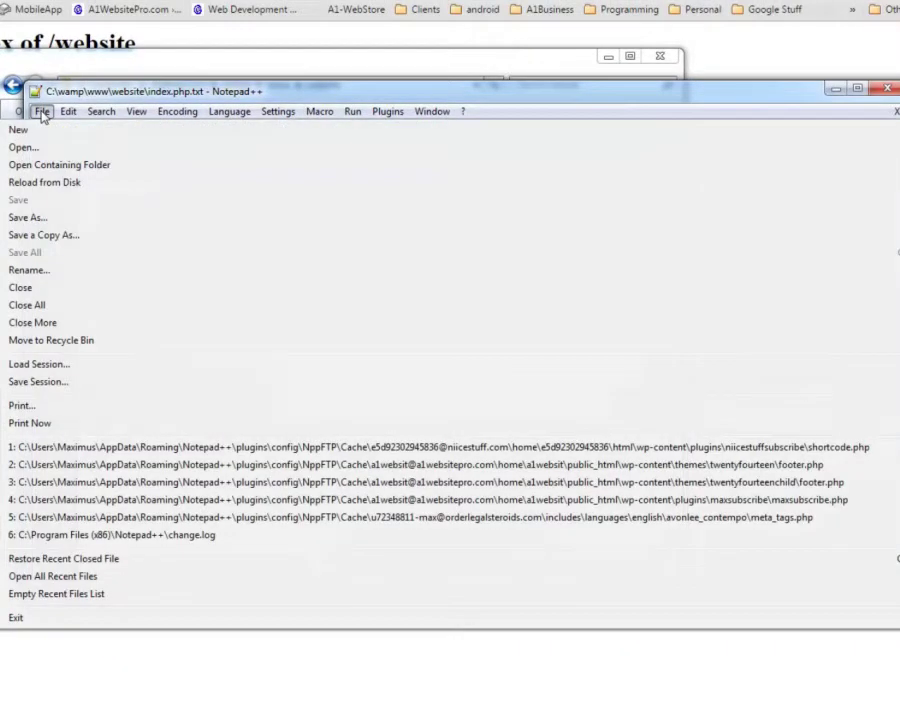
{"action": "left_click", "coordinate": [36, 219]}
{"action": "left_click", "coordinate": [490, 508]}
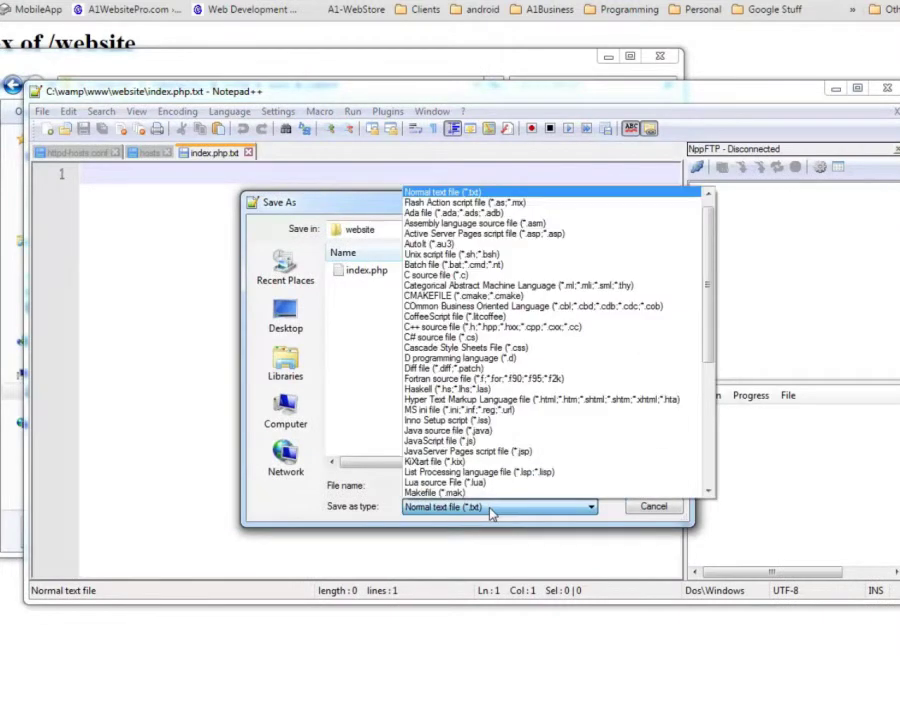
{"action": "scroll", "coordinate": [490, 435], "scroll_direction": "down", "scroll_amount": 5}
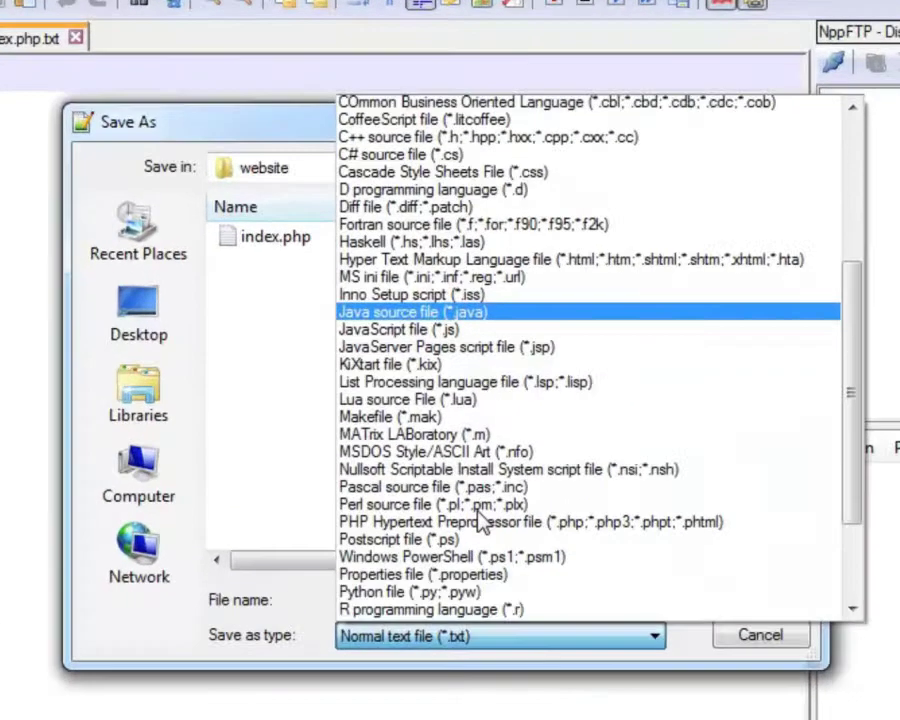
{"action": "left_click", "coordinate": [500, 456]}
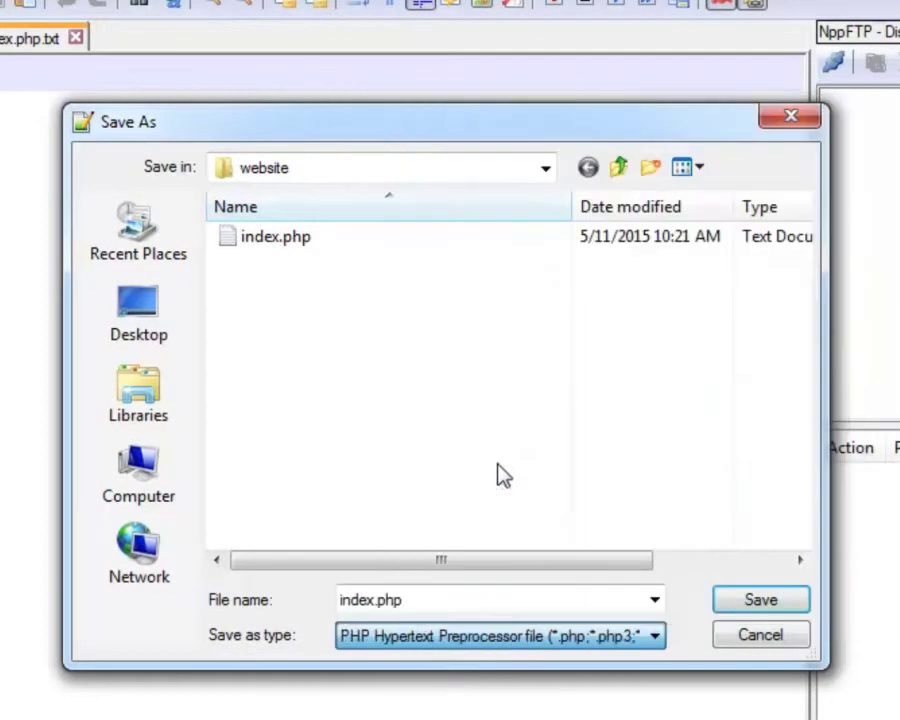
{"action": "left_click", "coordinate": [452, 599]}
{"action": "left_click", "coordinate": [452, 599]}
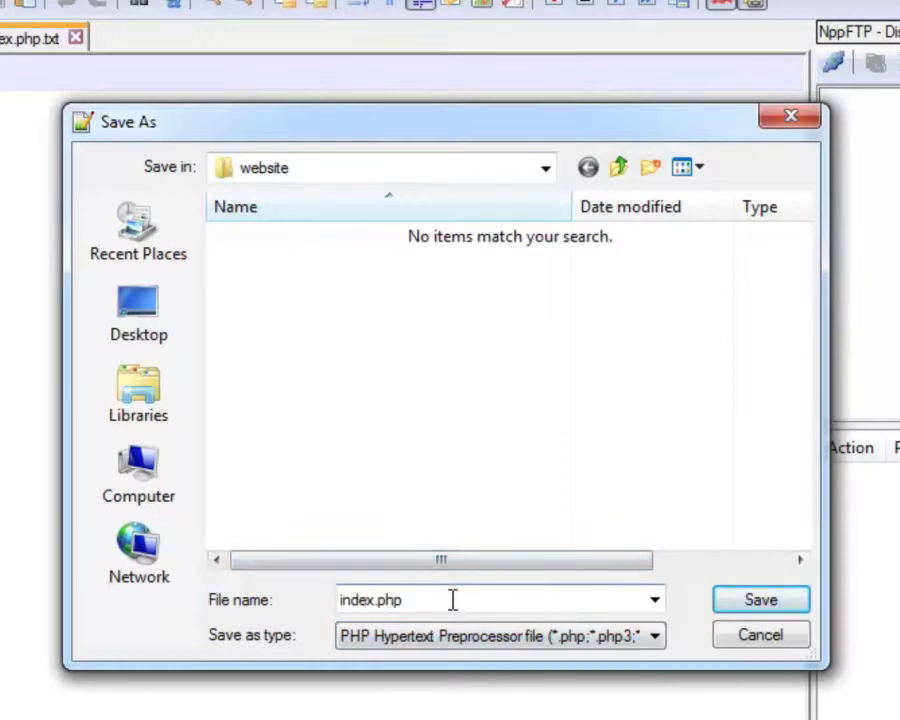
{"action": "key", "text": "BackSpace"}
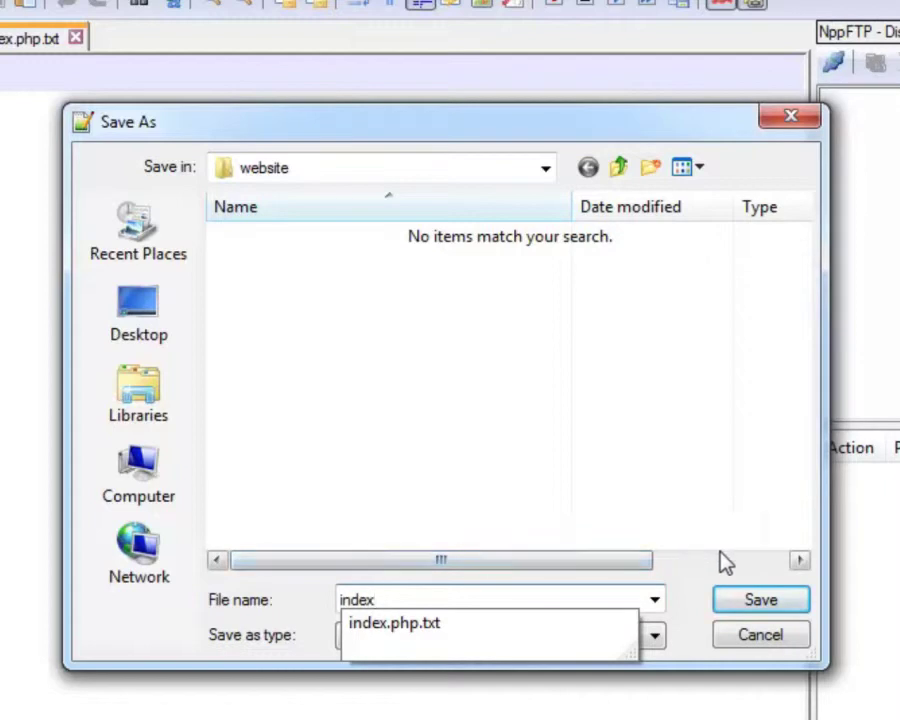
{"action": "left_click", "coordinate": [757, 598]}
{"action": "left_click", "coordinate": [757, 598]}
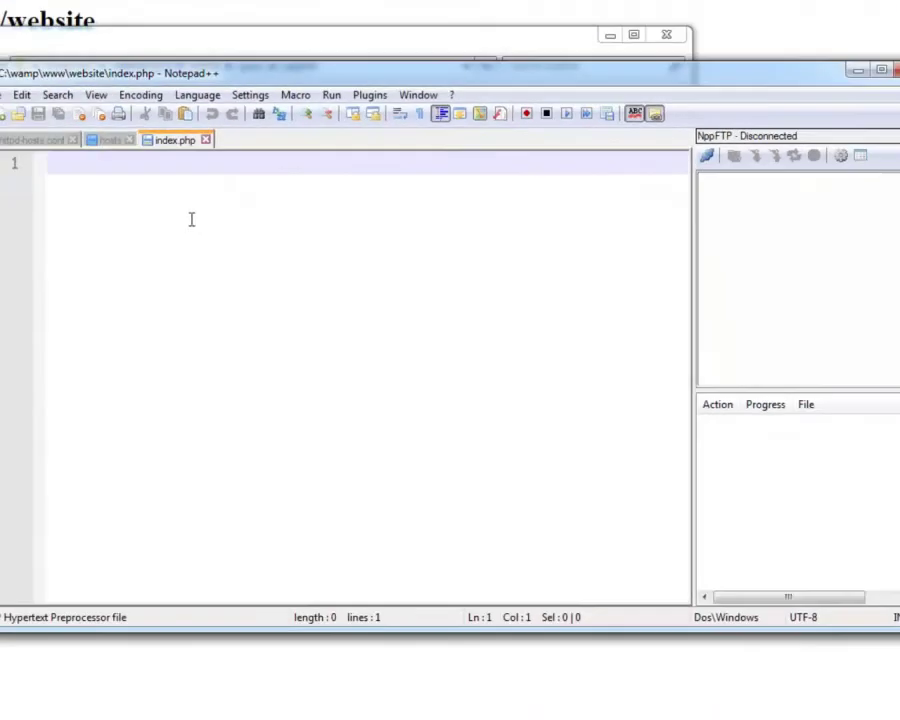
Step: Write "Hi There" in index.php, save it, and minimize the editor and folder windows to return to the browser
{"action": "type", "text": "Hi "}
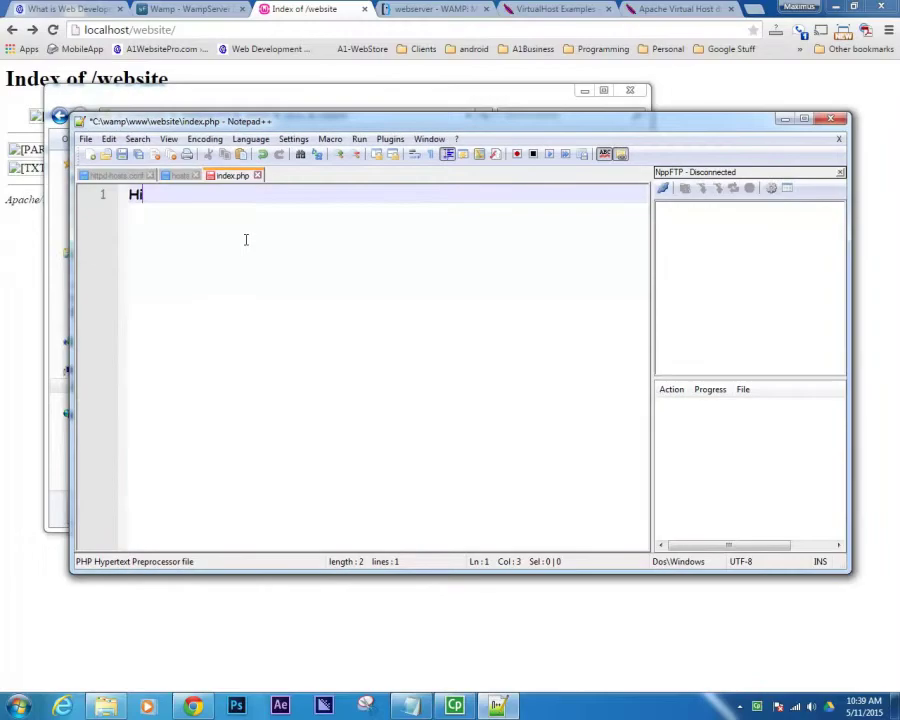
{"action": "type", "text": "There"}
{"action": "left_click", "coordinate": [784, 119]}
{"action": "left_click", "coordinate": [698, 197]}
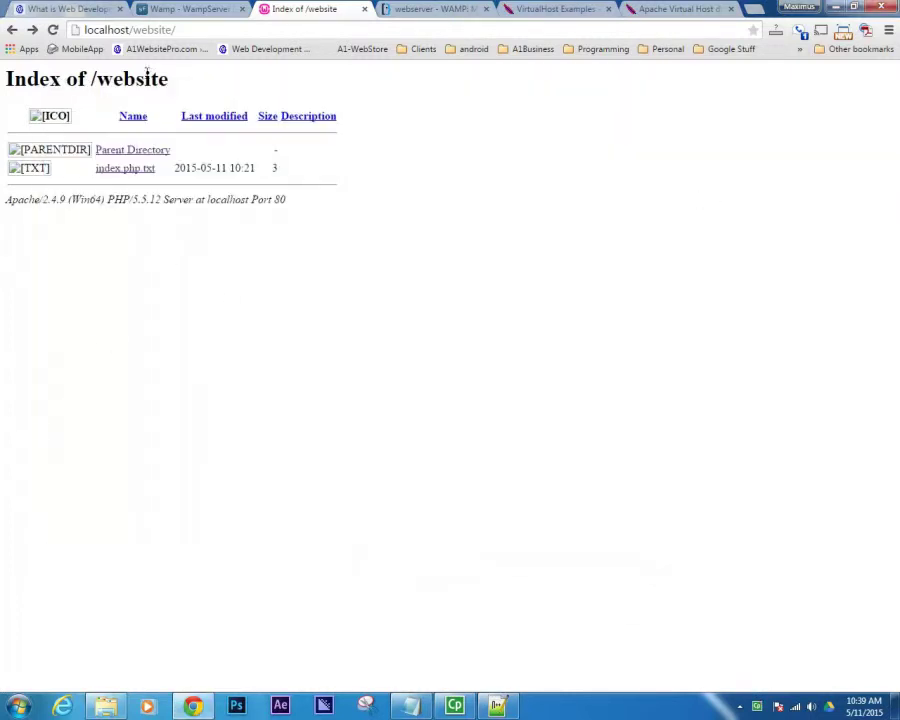
Step: Load the localhost homepage to look for the website folder among the projects
{"action": "left_click_drag", "start_coordinate": [128, 29], "coordinate": [177, 29]}
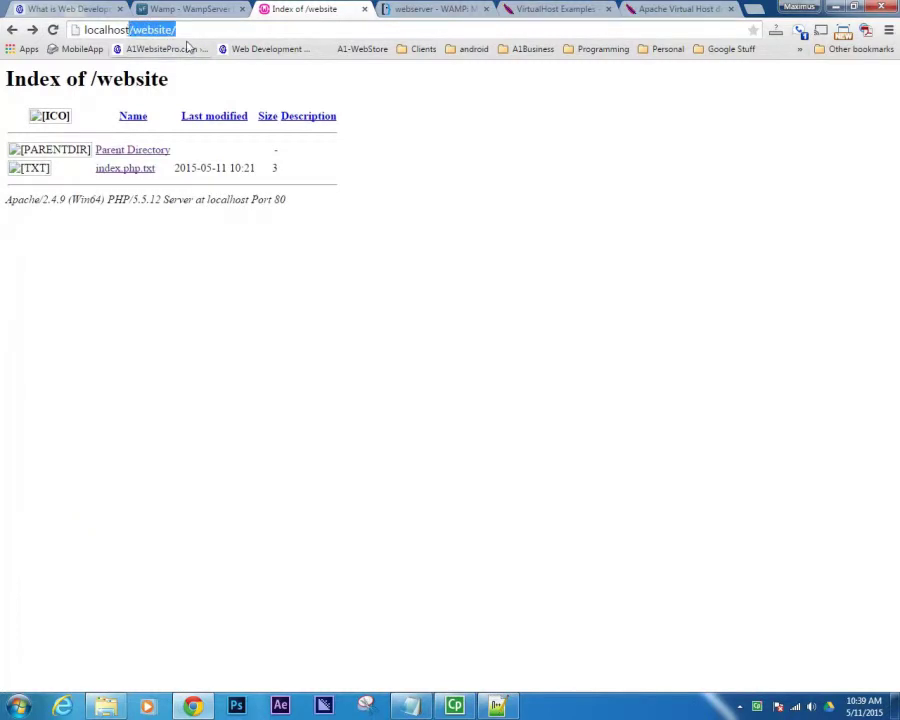
{"action": "key", "text": "BackSpace"}
{"action": "key", "text": "Return"}
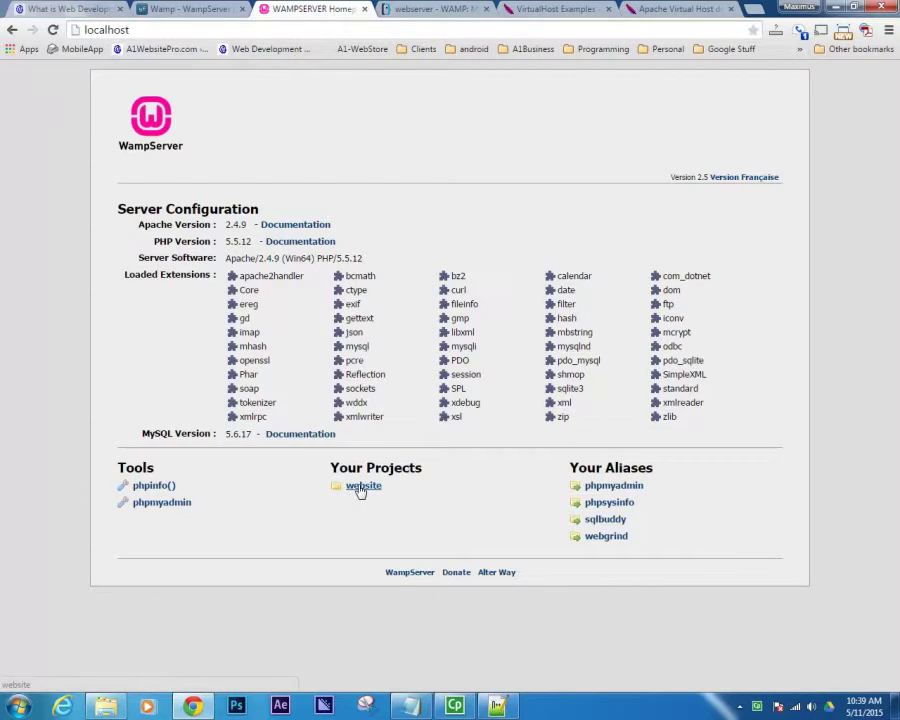
Step: Load localhost/website in the browser and check the text served by index.php
{"action": "left_click", "coordinate": [174, 28]}
{"action": "left_click", "coordinate": [173, 28]}
{"action": "type", "text": "/website"}
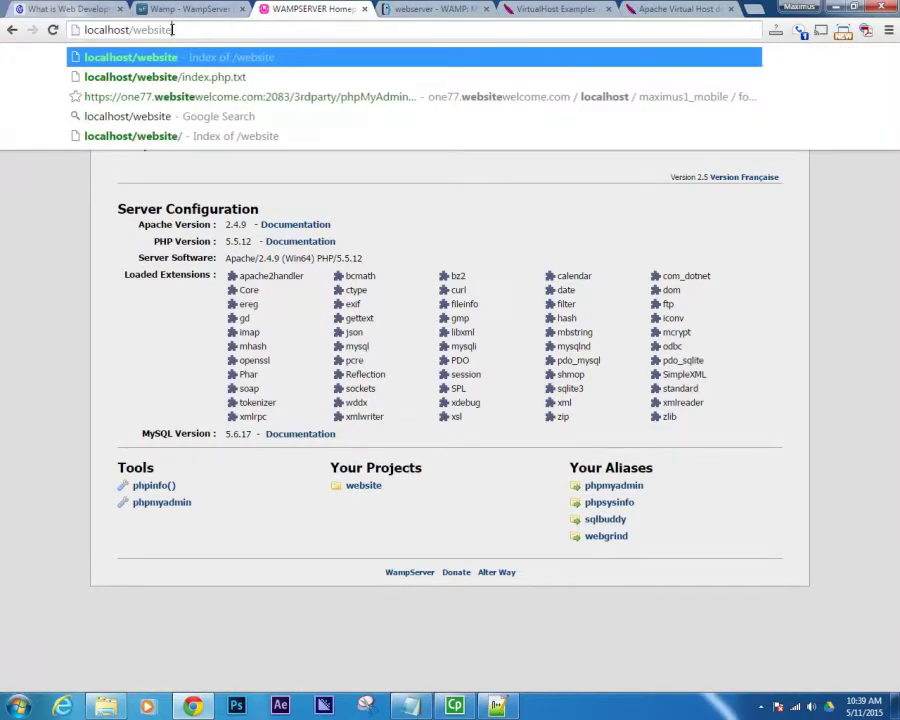
{"action": "key", "text": "Return"}
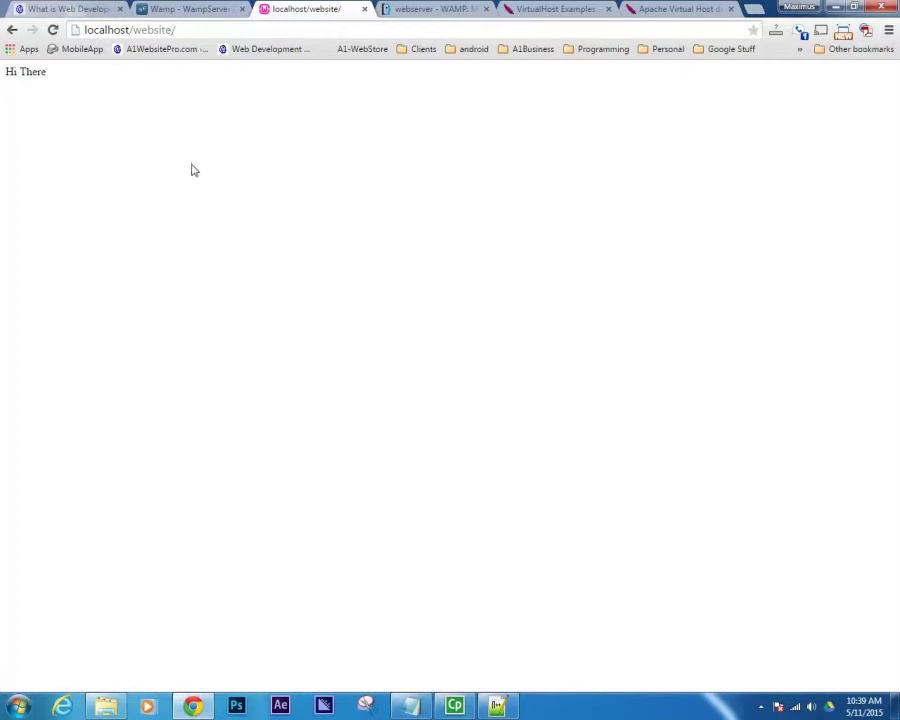
{"action": "left_click_drag", "start_coordinate": [13, 72], "coordinate": [80, 75]}
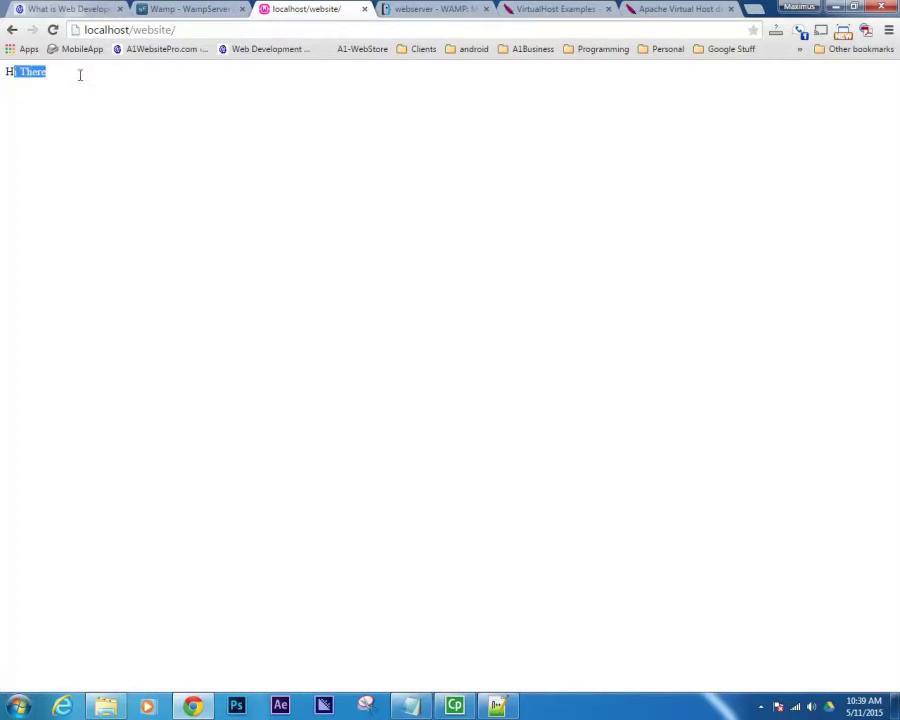
Step: Load localhost/website/index.php in the browser and check the text the page serves
{"action": "left_click", "coordinate": [249, 30]}
{"action": "left_click", "coordinate": [248, 30]}
{"action": "type", "text": "index"}
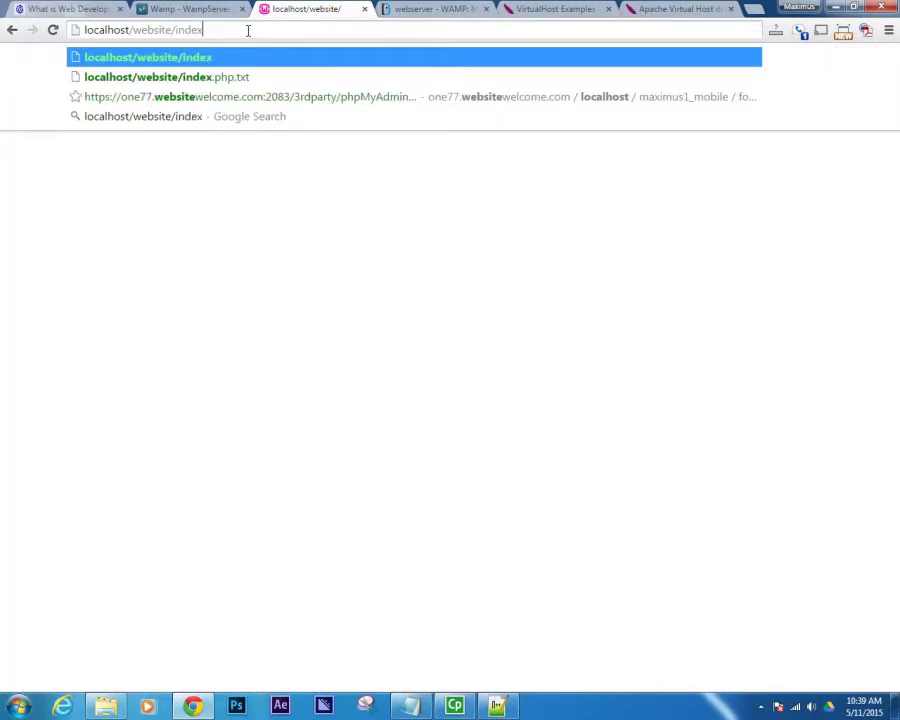
{"action": "type", "text": ".php"}
{"action": "key", "text": "Return"}
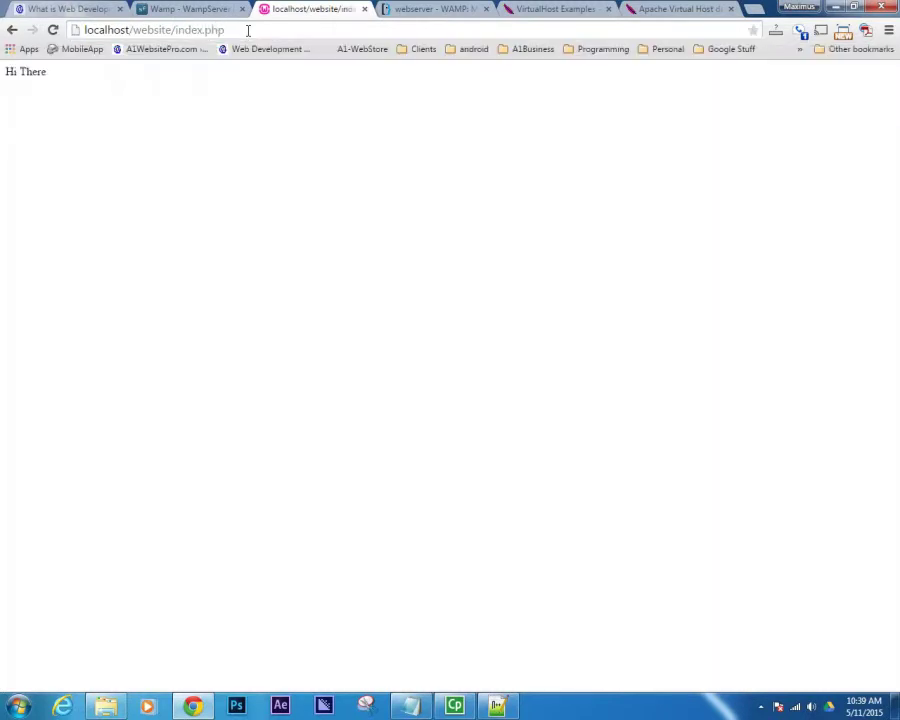
{"action": "left_click_drag", "start_coordinate": [50, 72], "coordinate": [7, 78]}
{"action": "left_click", "coordinate": [155, 267]}
Step: Shorten the address to localhost and load the WampServer homepage
{"action": "left_click_drag", "start_coordinate": [225, 29], "coordinate": [131, 35]}
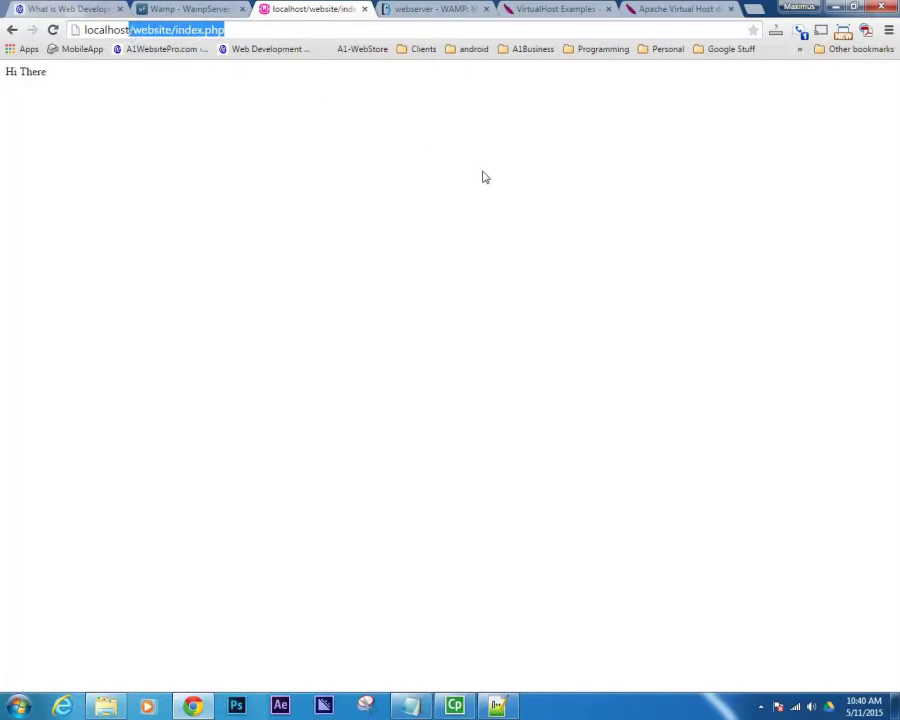
{"action": "key", "text": "BackSpace"}
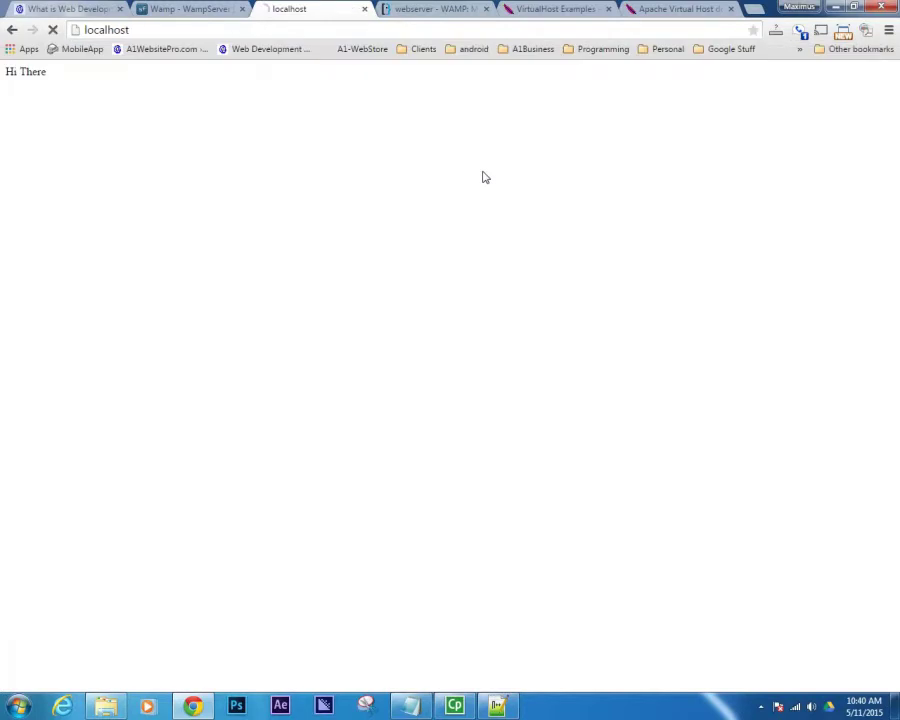
{"action": "key", "text": "Return"}
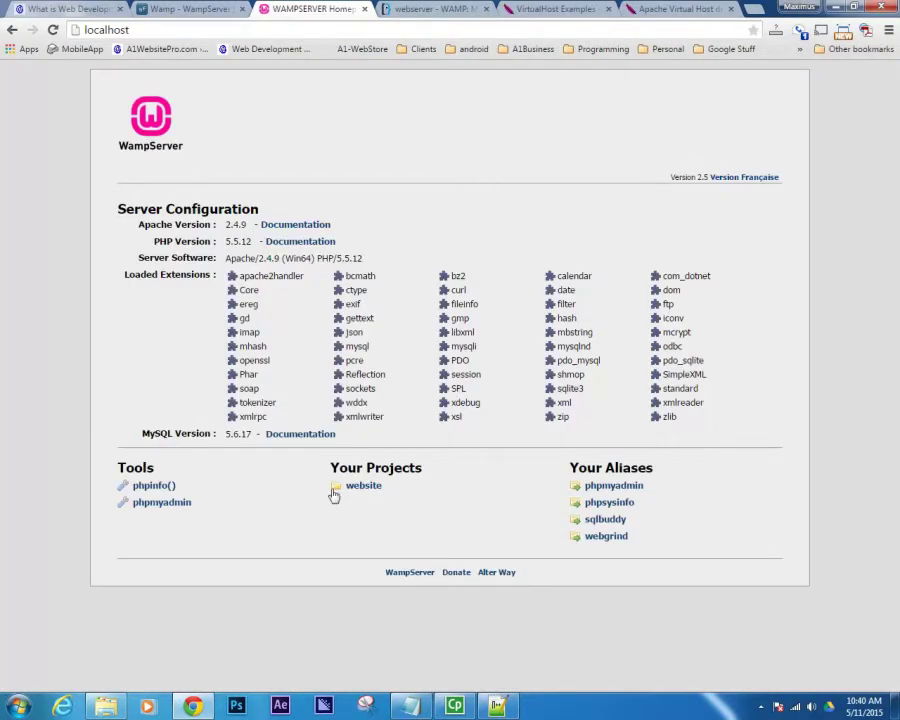
Step: Open phpMyAdmin from the homepage, view its database list and database creation form, and return to the WampServer homepage
{"action": "left_click", "coordinate": [150, 505]}
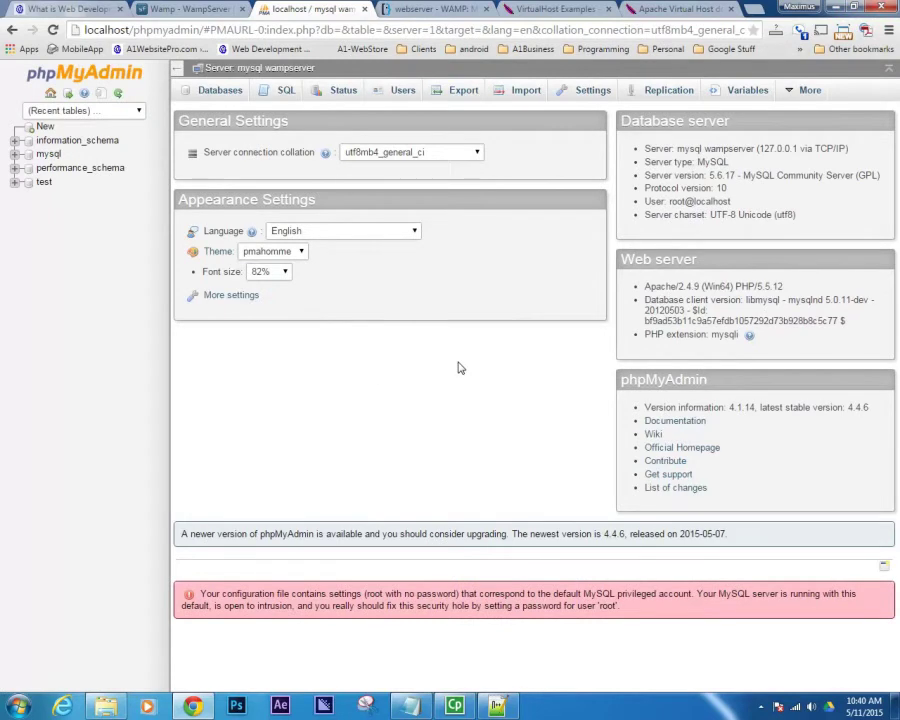
{"action": "left_click", "coordinate": [215, 90]}
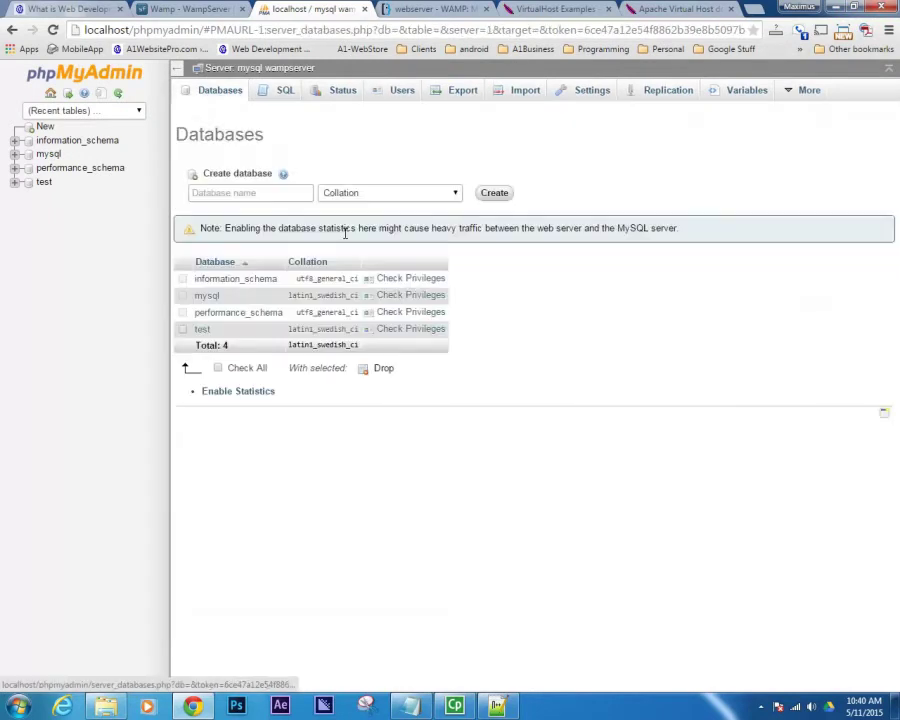
{"action": "left_click", "coordinate": [227, 190]}
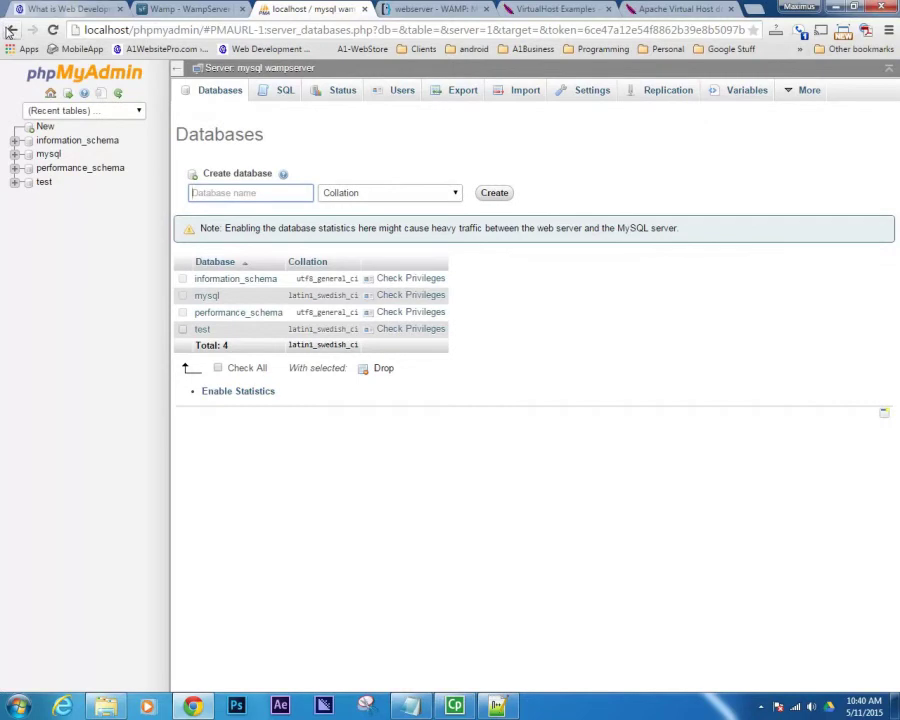
{"action": "left_click", "coordinate": [12, 30]}
{"action": "left_click", "coordinate": [12, 30]}
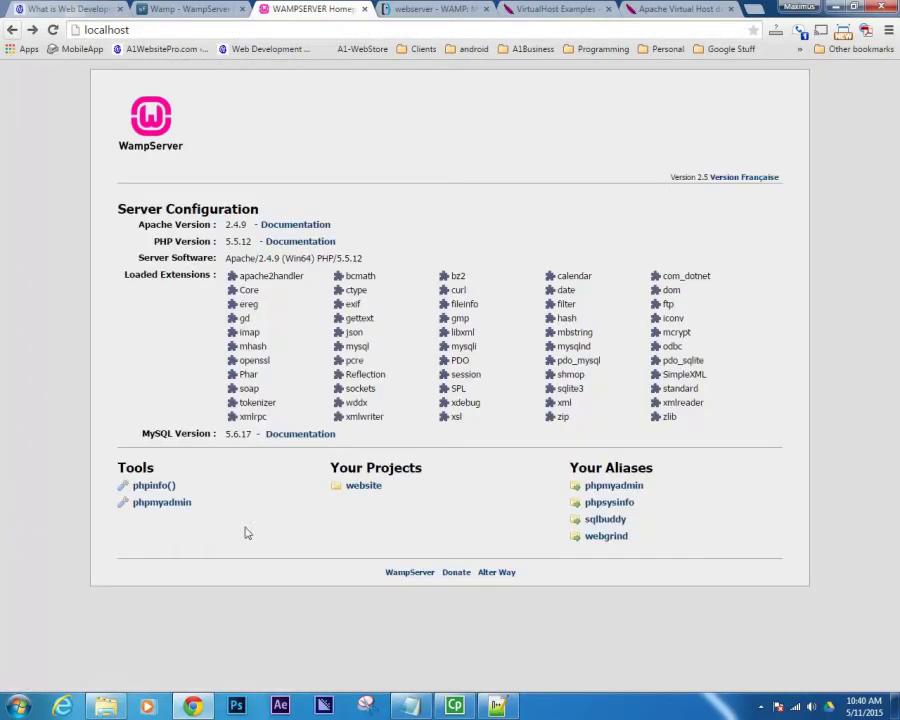